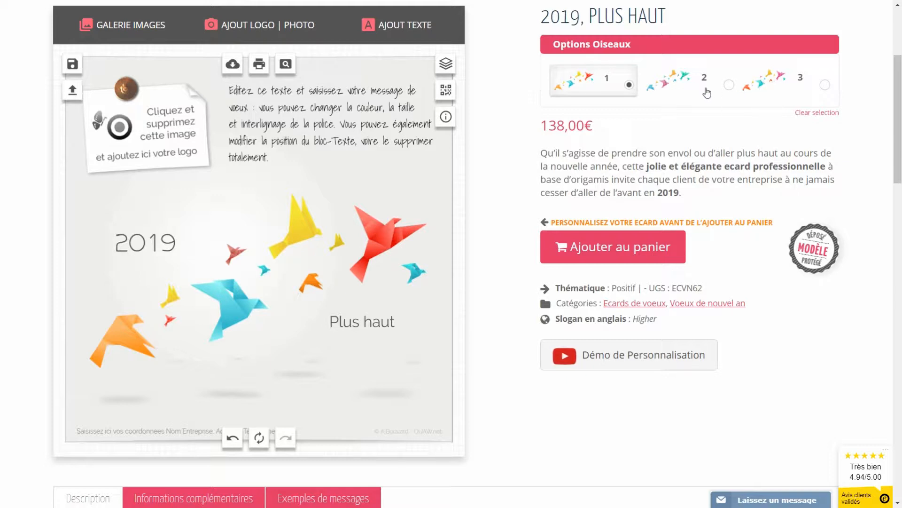
# Step: Preview another bird colour scheme, revert to the original colours, and delete the placeholder logo
pyautogui.click(675, 88)
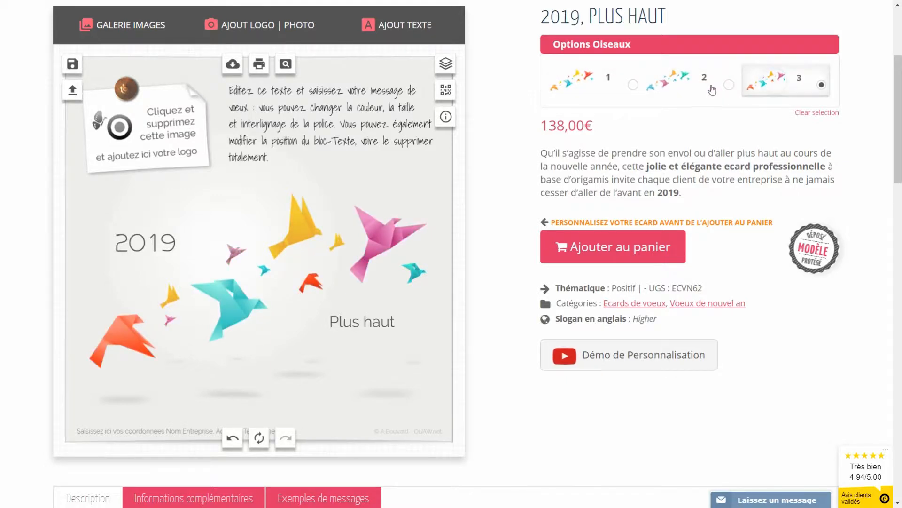
pyautogui.click(563, 89)
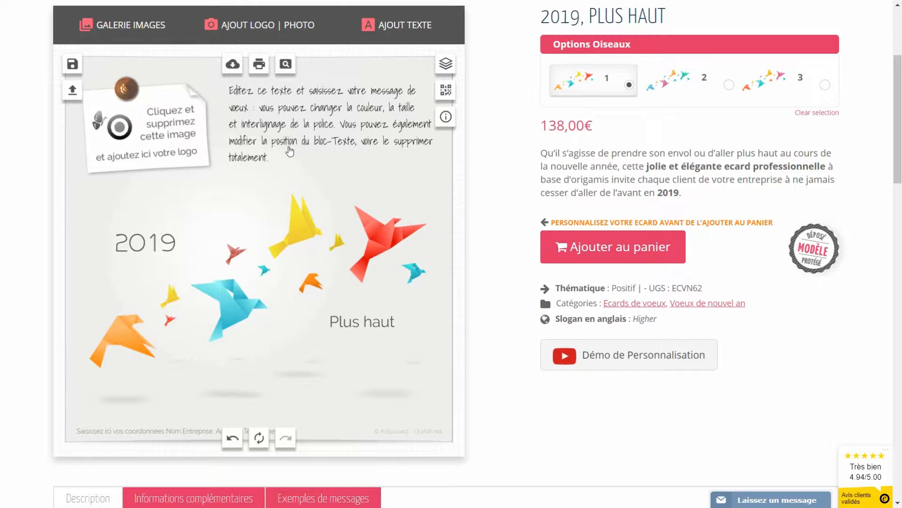
pyautogui.click(175, 155)
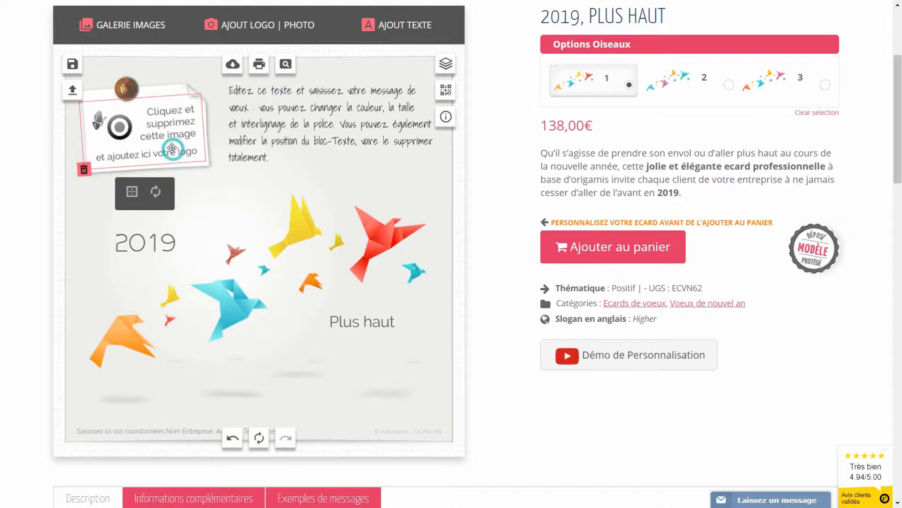
pyautogui.click(83, 170)
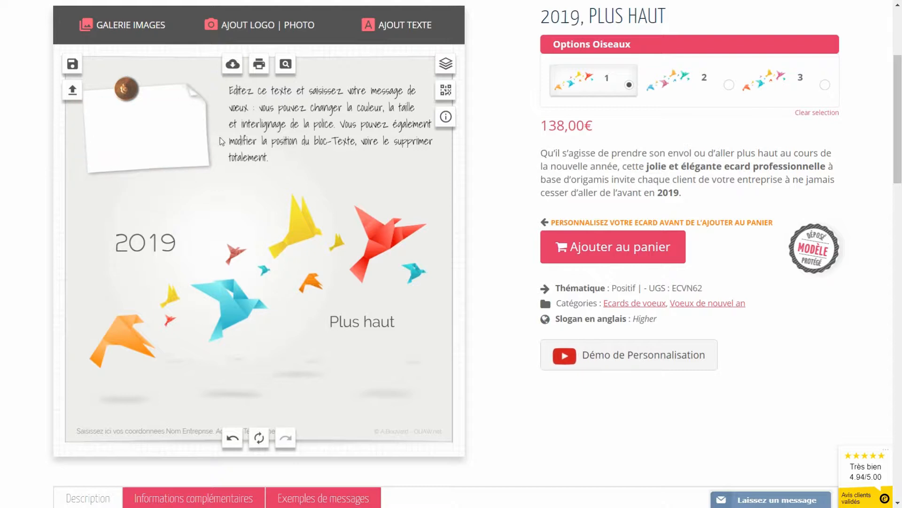
# Step: Upload print-et-web.jpg from the computer and add it to the card as a logo
pyautogui.click(256, 29)
pyautogui.click(449, 98)
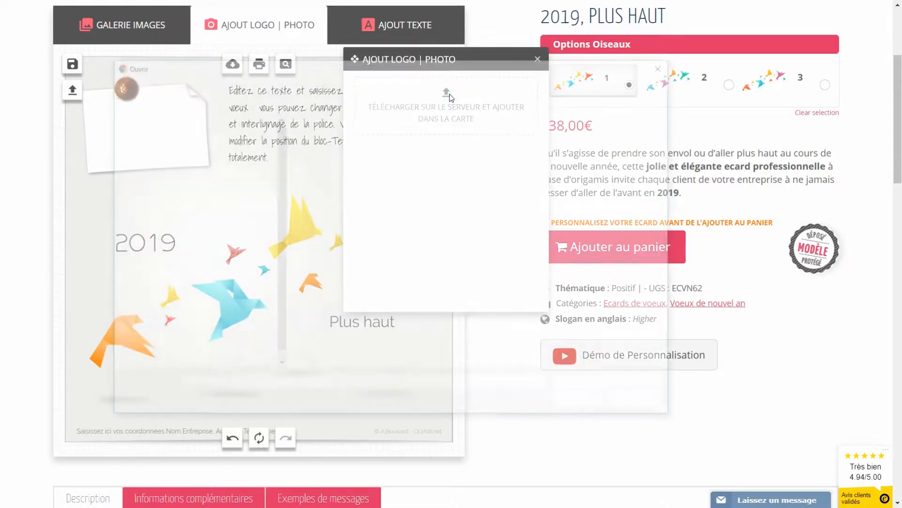
pyautogui.click(584, 235)
pyautogui.click(649, 411)
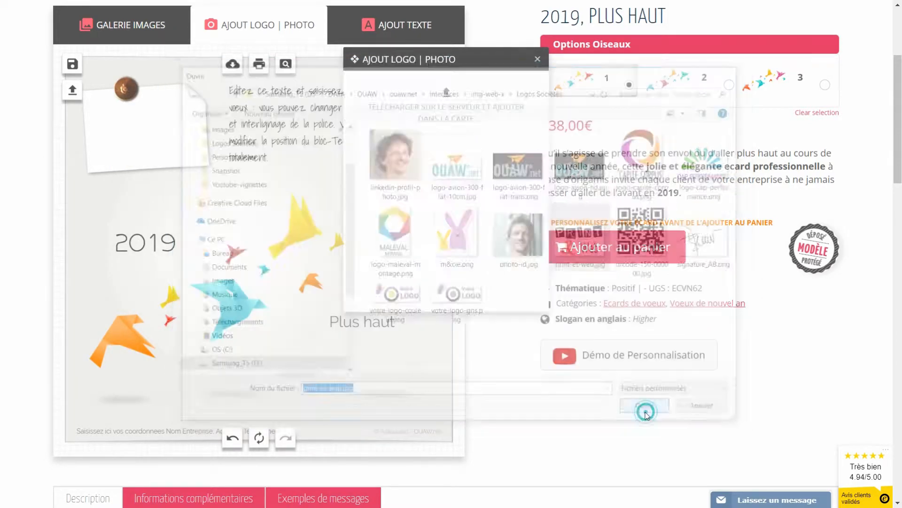
# Step: Place the Print & Web logo on the white note, slightly tilted and a bit enlarged
pyautogui.moveTo(262, 264); pyautogui.dragTo(145, 136)
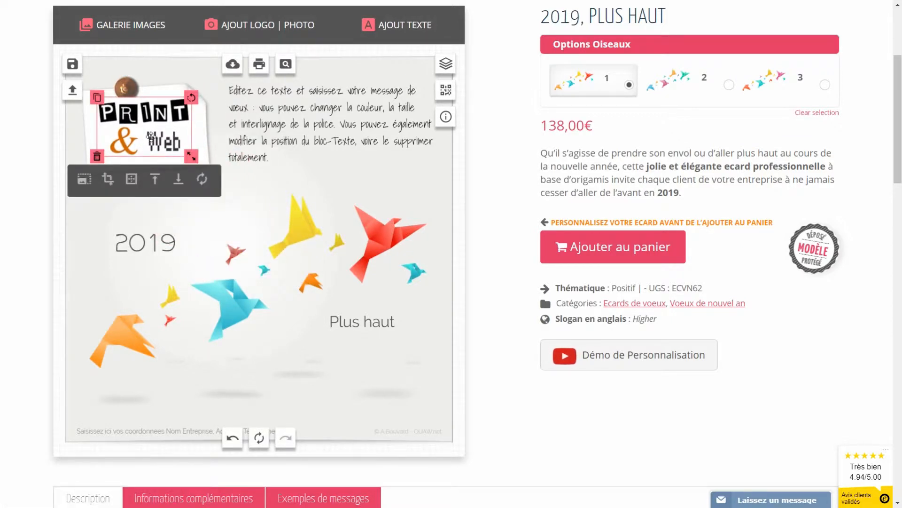
pyautogui.moveTo(192, 98); pyautogui.dragTo(190, 93)
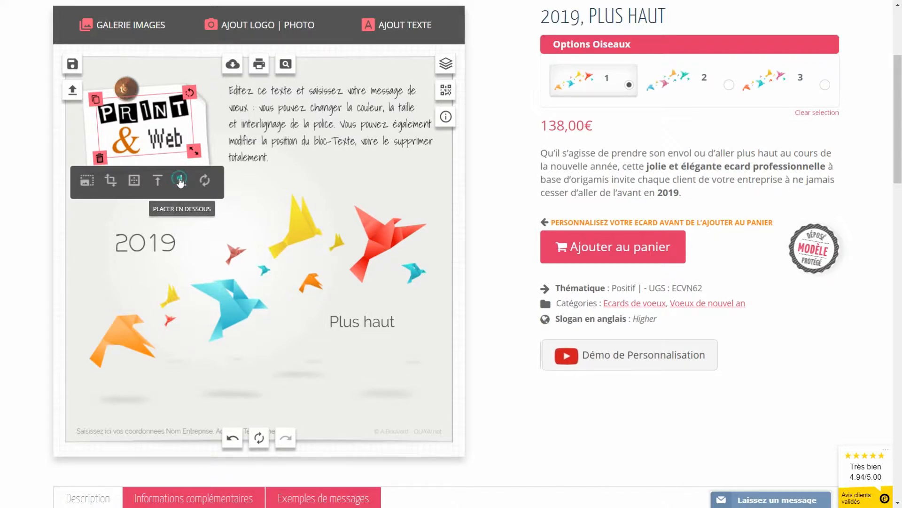
pyautogui.moveTo(189, 92); pyautogui.dragTo(187, 95)
pyautogui.moveTo(188, 155); pyautogui.dragTo(191, 157)
pyautogui.moveTo(154, 131); pyautogui.dragTo(153, 137)
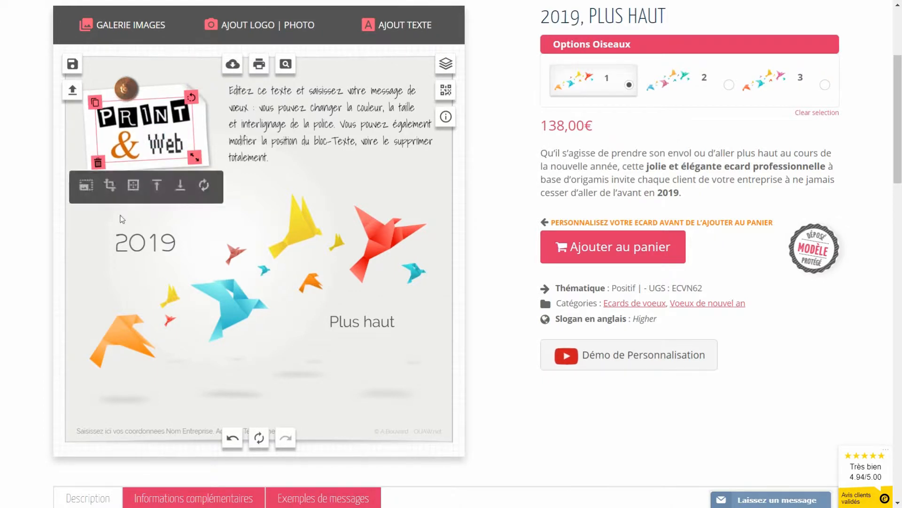
# Step: Swap the Print & Web logo for an uploaded logo-maleval-montage.png
pyautogui.click(98, 163)
pyautogui.click(261, 26)
pyautogui.click(446, 95)
pyautogui.click(394, 240)
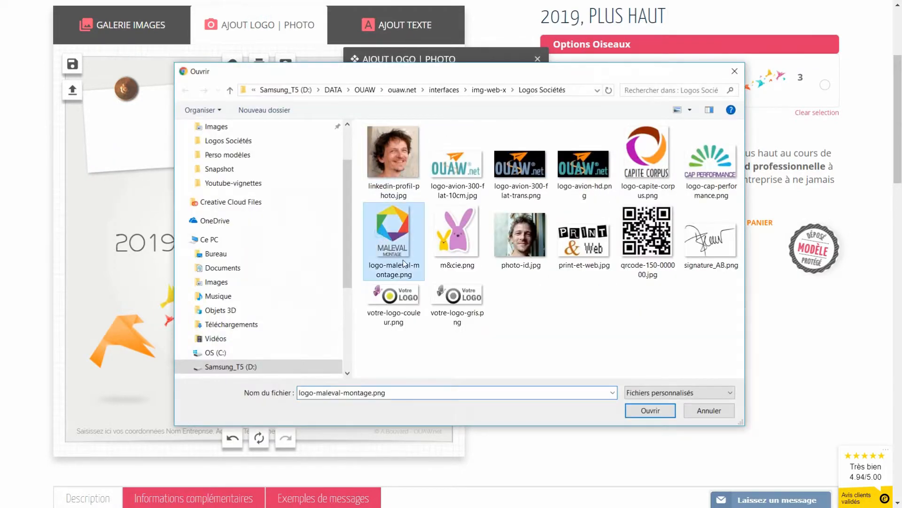
pyautogui.click(650, 410)
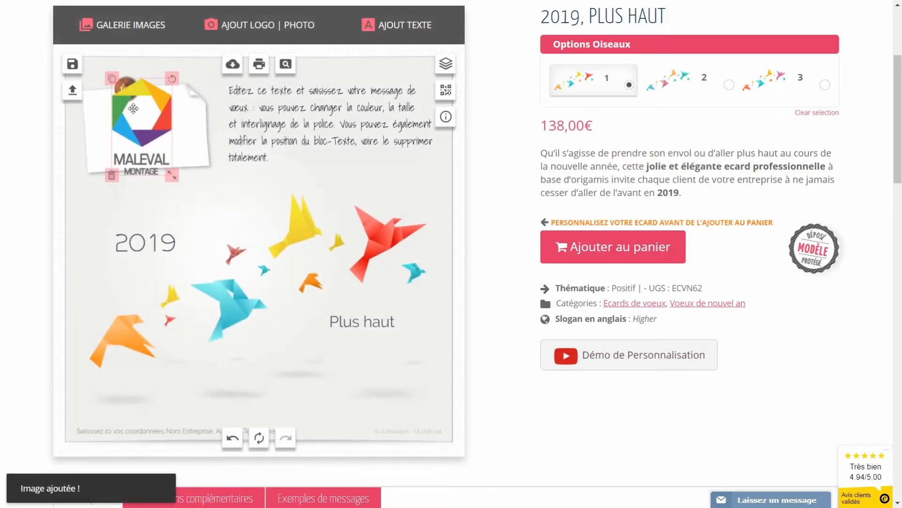
# Step: Reposition, tilt and shorten the paper note under the pin, then set the MALEVAL logo on it
pyautogui.moveTo(133, 108); pyautogui.dragTo(300, 204)
pyautogui.moveTo(155, 151); pyautogui.dragTo(171, 217)
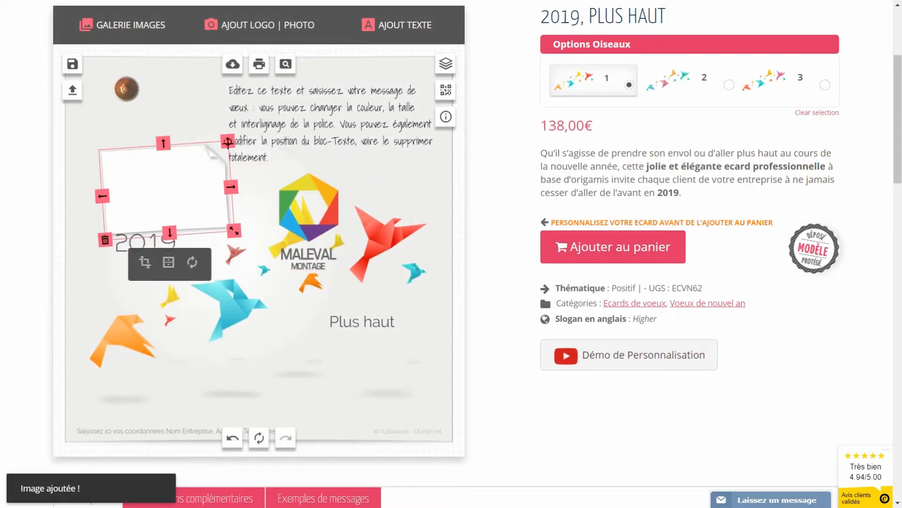
pyautogui.moveTo(145, 172); pyautogui.dragTo(121, 111)
pyautogui.moveTo(203, 79); pyautogui.dragTo(94, 71)
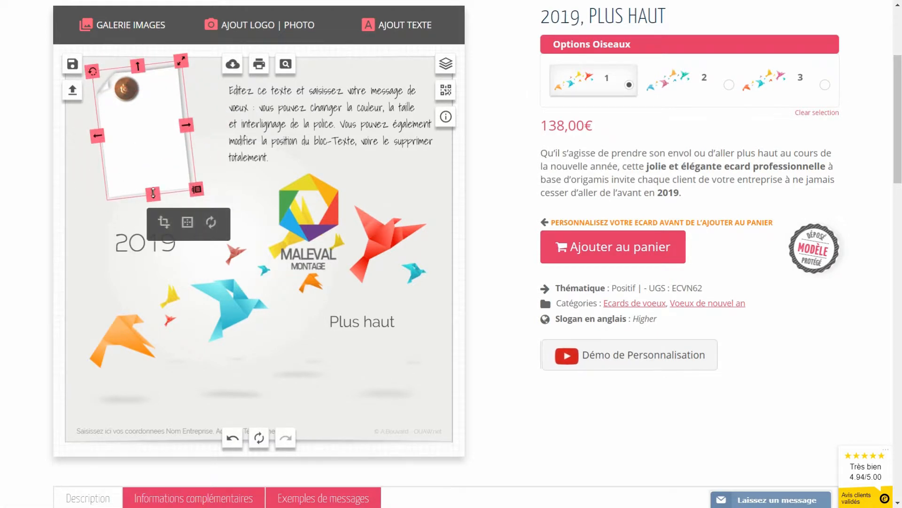
pyautogui.moveTo(152, 193); pyautogui.dragTo(152, 188)
pyautogui.moveTo(143, 139); pyautogui.dragTo(144, 142)
pyautogui.moveTo(331, 215); pyautogui.dragTo(143, 169)
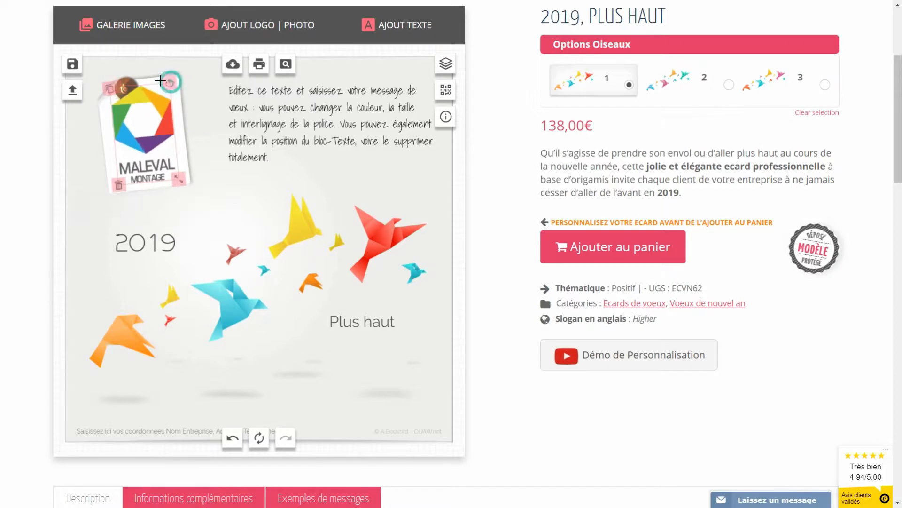
# Step: Send the MALEVAL logo lower in the stacking order and delete the paper note behind it
pyautogui.click(169, 153)
pyautogui.click(185, 212)
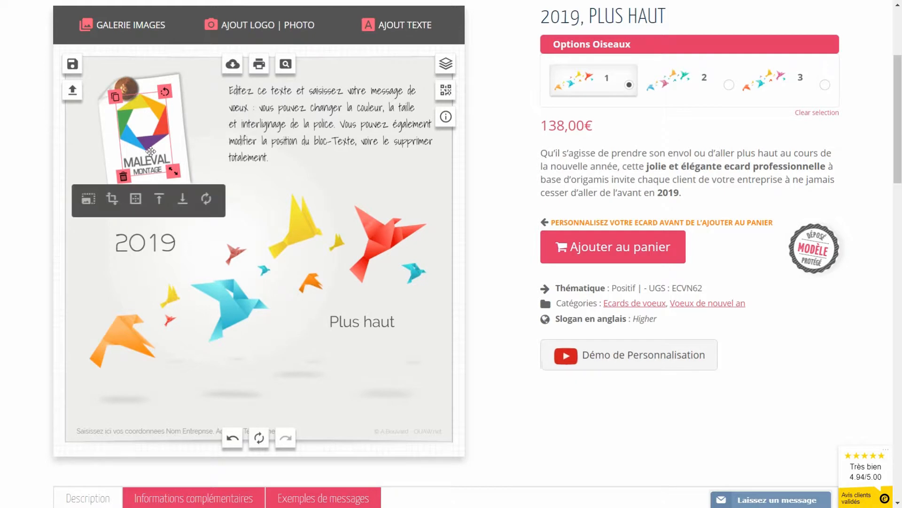
pyautogui.click(216, 133)
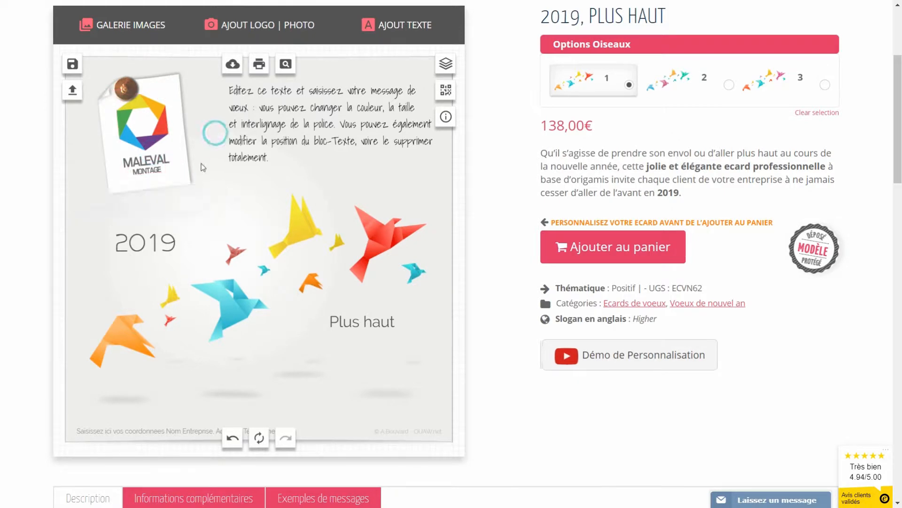
pyautogui.click(184, 182)
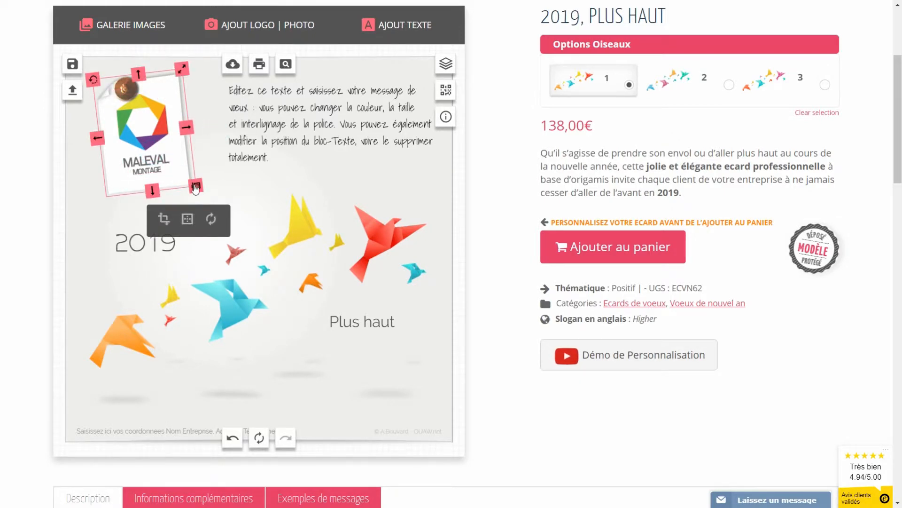
pyautogui.click(195, 187)
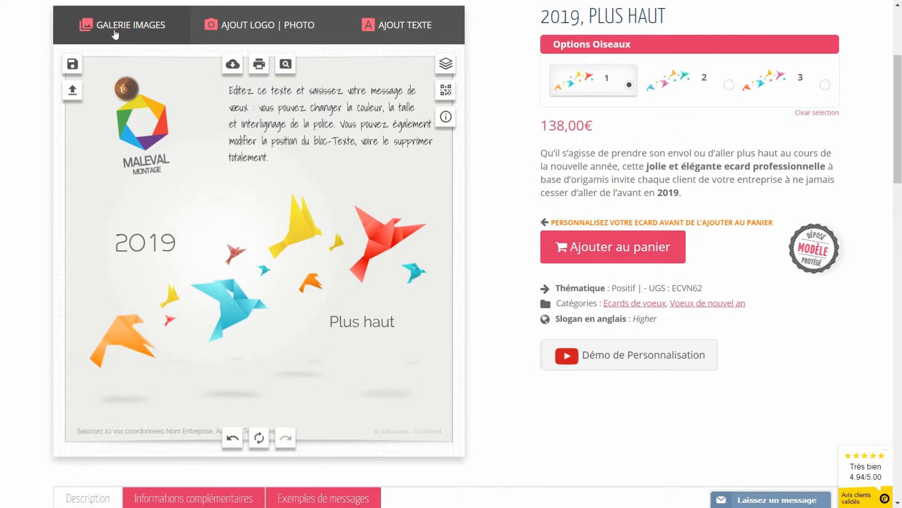
# Step: Add the white square sticker from the gallery's Post-it stickers category
pyautogui.click(116, 31)
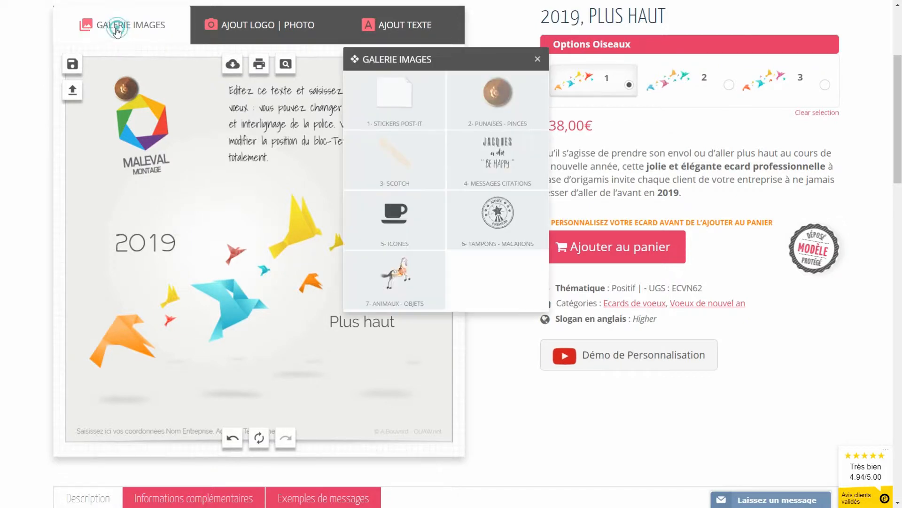
pyautogui.click(394, 100)
pyautogui.moveTo(448, 255)
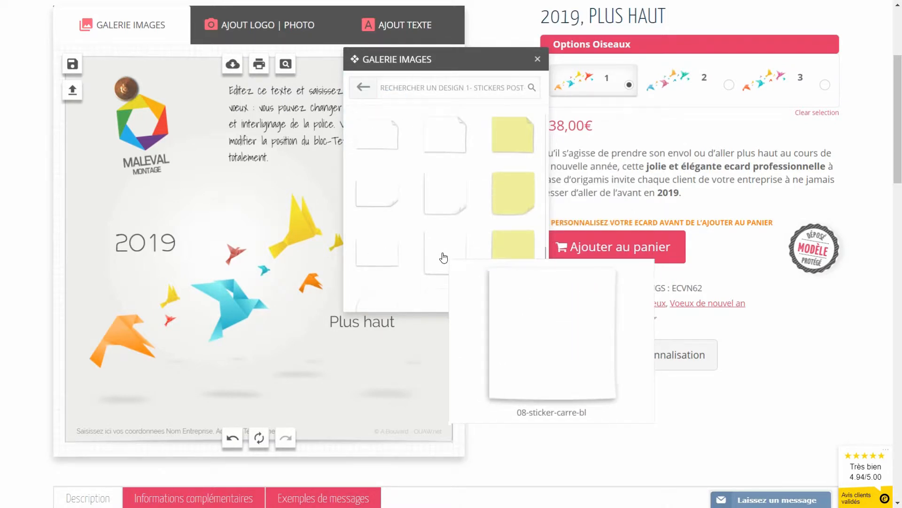
pyautogui.click(449, 255)
# Step: Move the sticker under the pin, place it beneath the logo, tilt it and size it to fit
pyautogui.moveTo(274, 264); pyautogui.dragTo(159, 141)
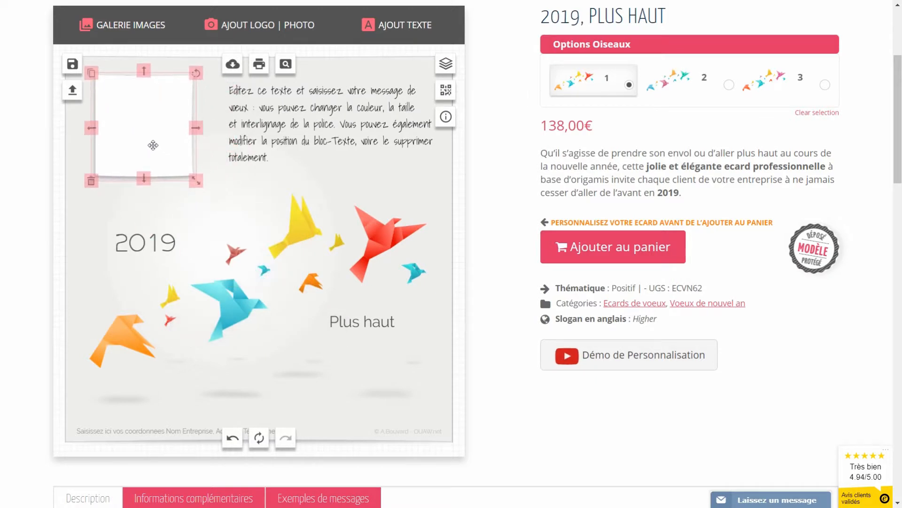
pyautogui.click(146, 179)
pyautogui.moveTo(146, 179); pyautogui.dragTo(146, 192)
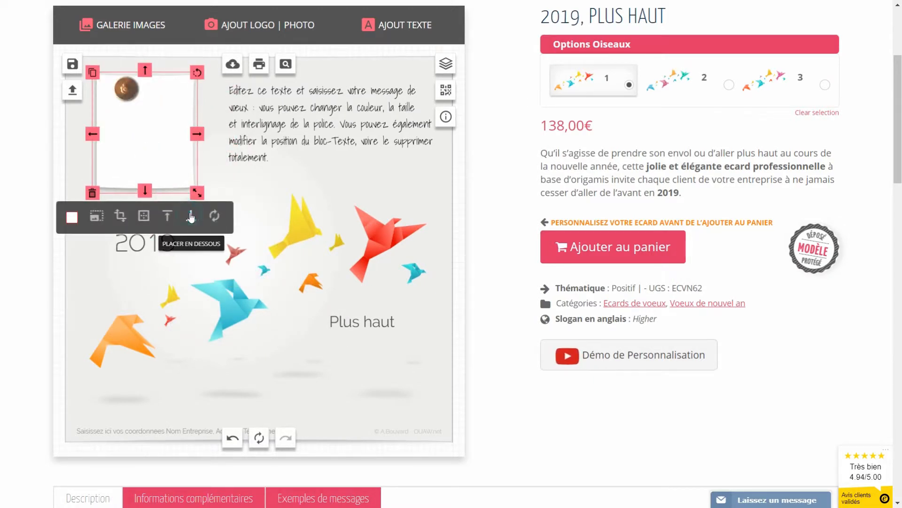
pyautogui.click(191, 216)
pyautogui.moveTo(198, 71); pyautogui.dragTo(185, 67)
pyautogui.moveTo(151, 190); pyautogui.dragTo(151, 177)
pyautogui.click(141, 124)
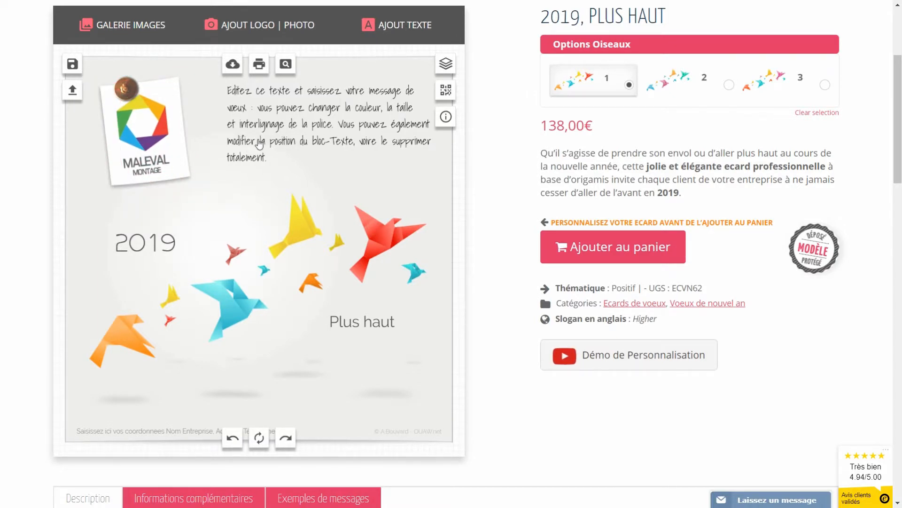
# Step: Replace the placeholder with 'Je vous souhaite une belle année 2019, pleine' / 'satisfactions, de projets…', fixing typos
pyautogui.click(259, 144)
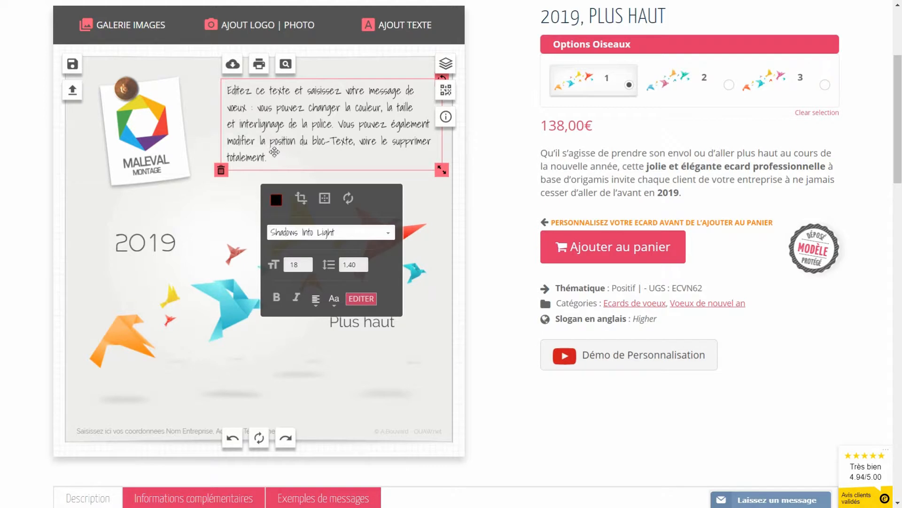
pyautogui.click(274, 122)
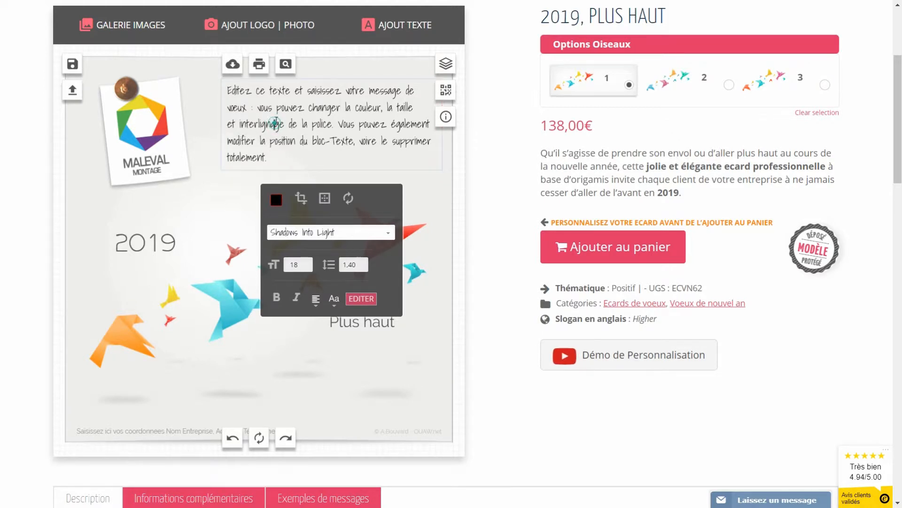
pyautogui.moveTo(279, 158); pyautogui.dragTo(212, 92)
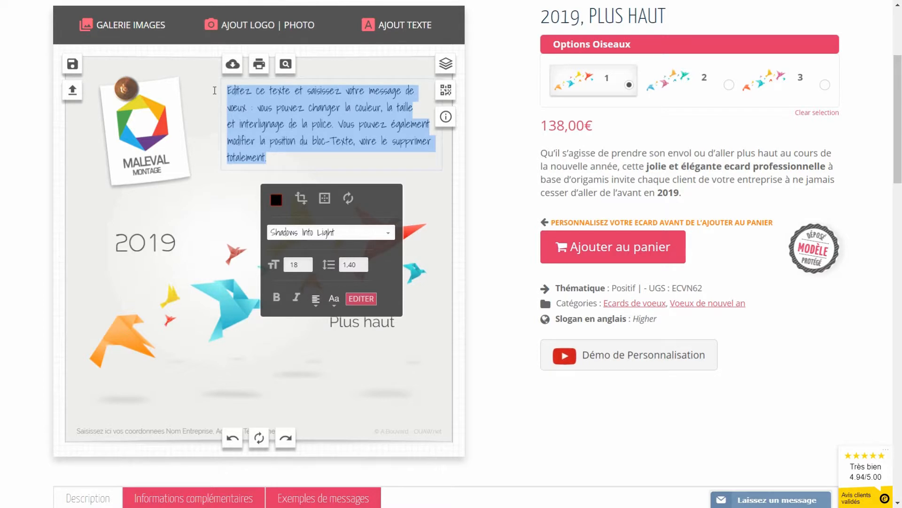
pyautogui.write('Je vous souhaite une bee')
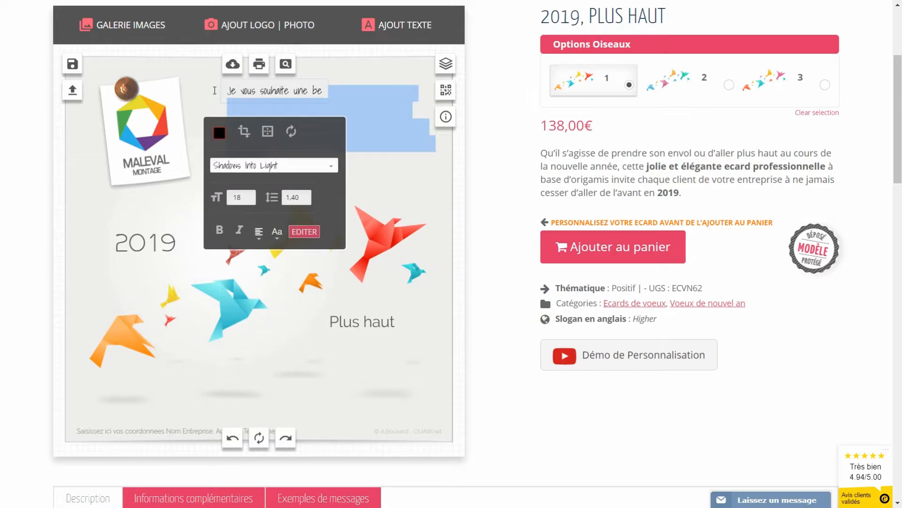
pyautogui.press('BackSpace')
pyautogui.write('lle année 2019')
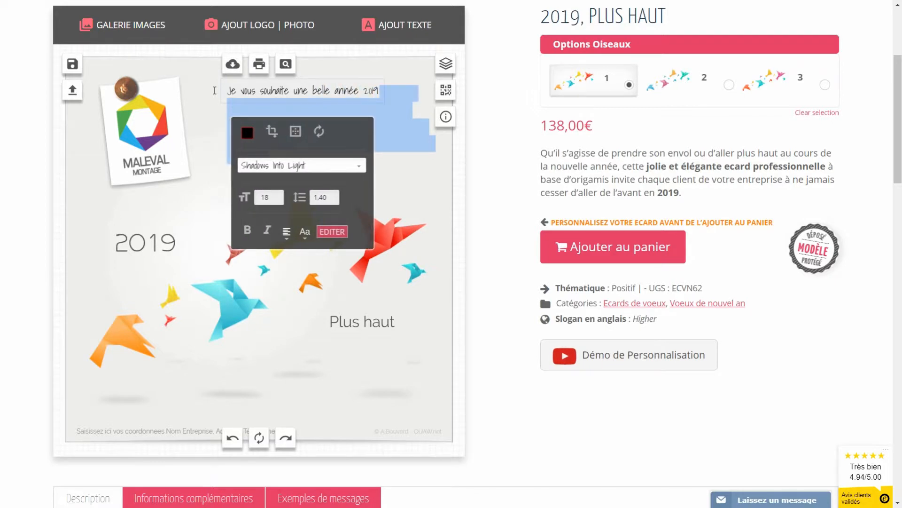
pyautogui.write(', pleine')
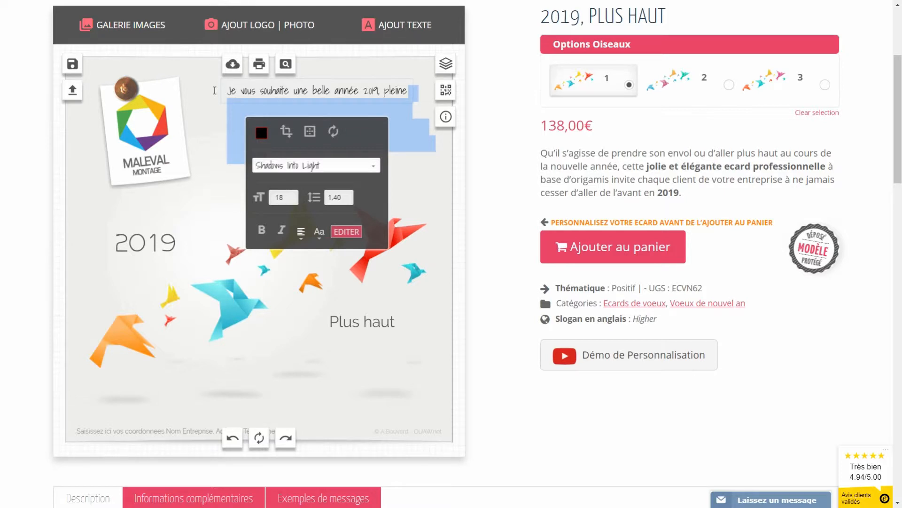
pyautogui.press('Return')
pyautogui.write('satisfactions, de rpojets e')
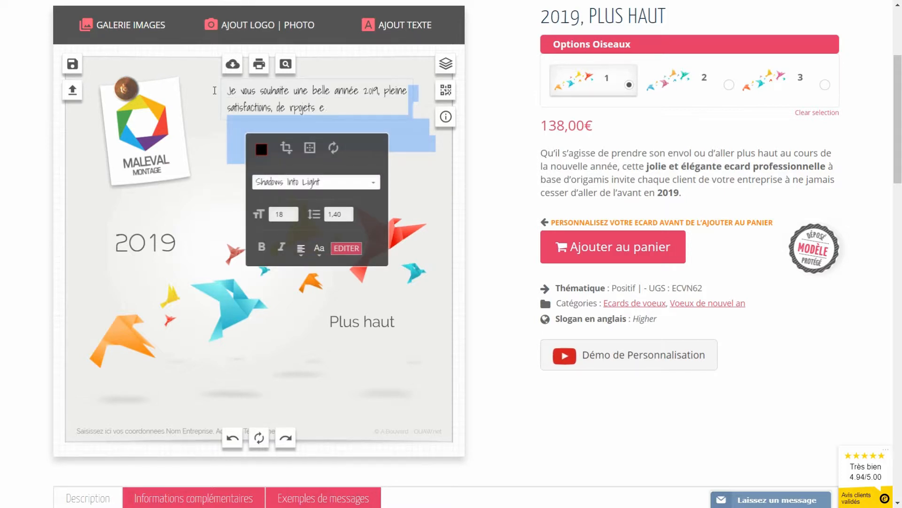
pyautogui.press('BackSpace')
pyautogui.press('BackSpace')
pyautogui.press('BackSpace')
pyautogui.press('BackSpace')
pyautogui.press('BackSpace')
pyautogui.press('BackSpace')
pyautogui.press('BackSpace')
pyautogui.press('BackSpace')
pyautogui.press('BackSpace')
pyautogui.write('projets')
# Step: Open the Exemples de messages below the card and select the second example's full text
pyautogui.click(391, 400)
pyautogui.scroll(-1, 380, 400)
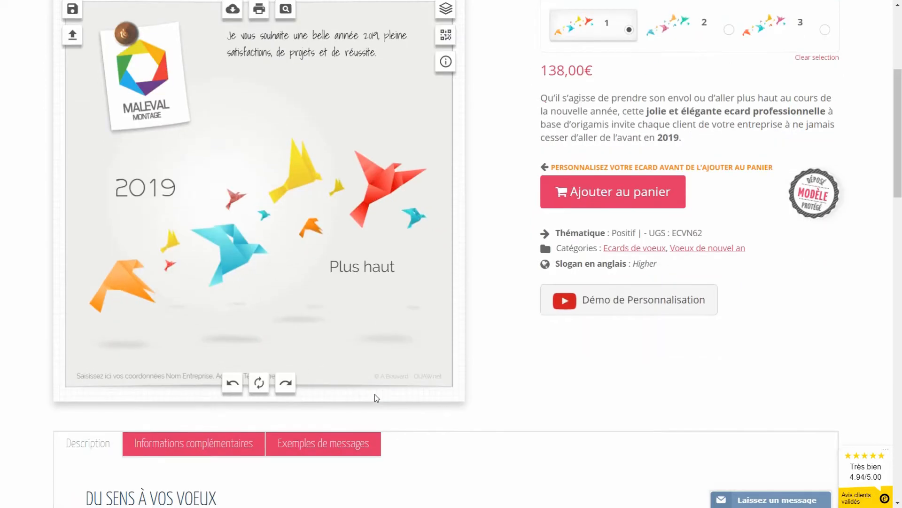
pyautogui.click(327, 442)
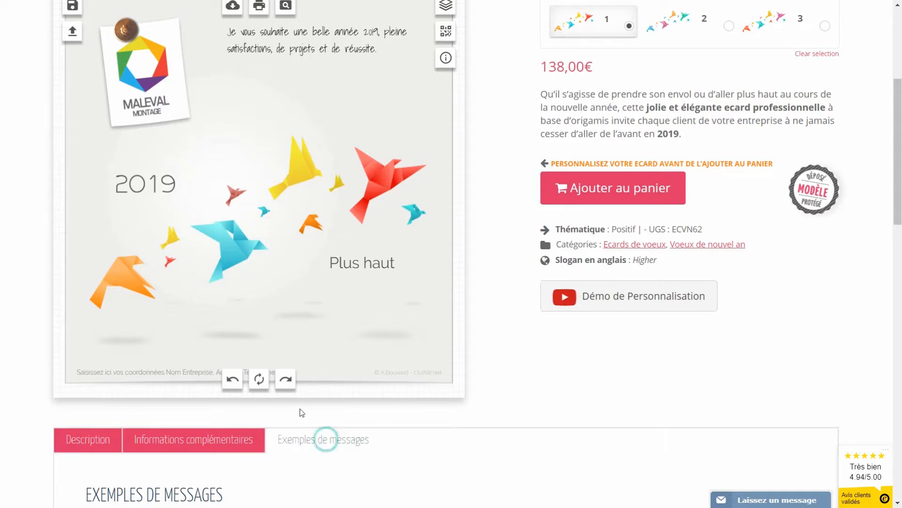
pyautogui.scroll(-4, 298, 408)
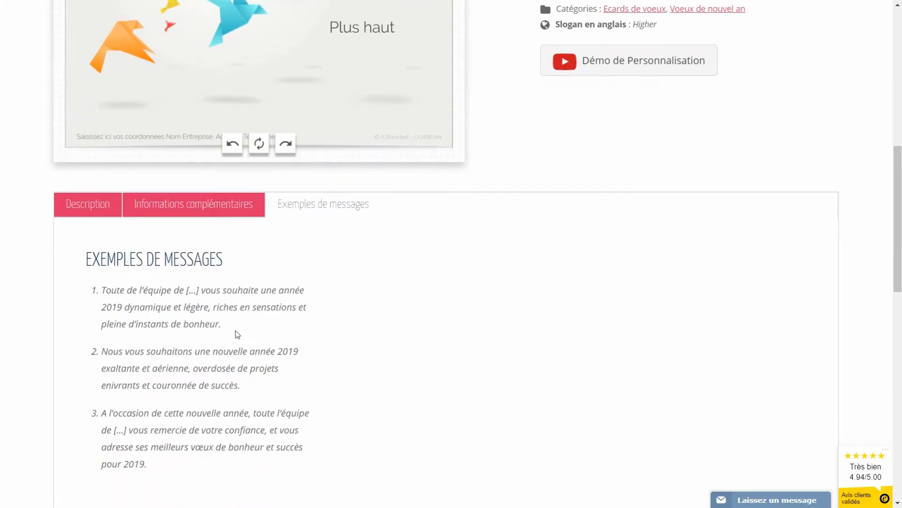
pyautogui.moveTo(247, 390); pyautogui.dragTo(100, 352)
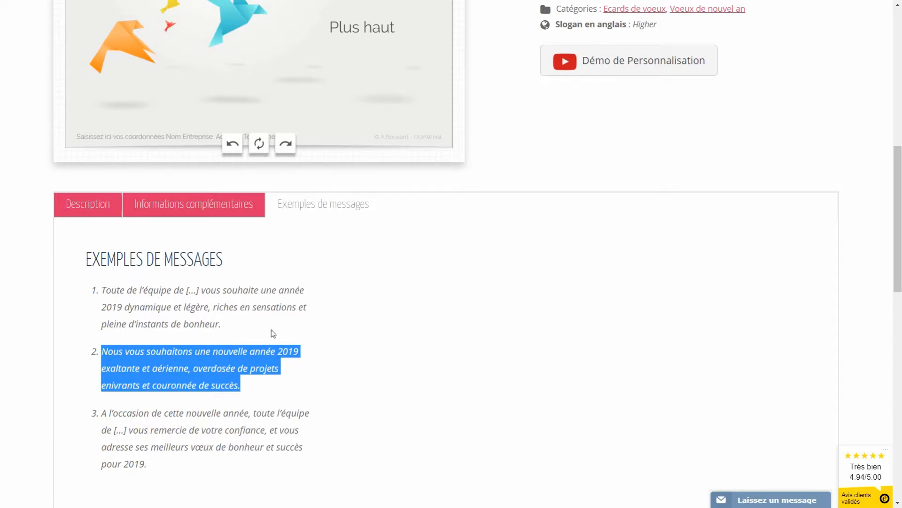
pyautogui.scroll(-1, 341, 361)
pyautogui.scroll(9, 339, 361)
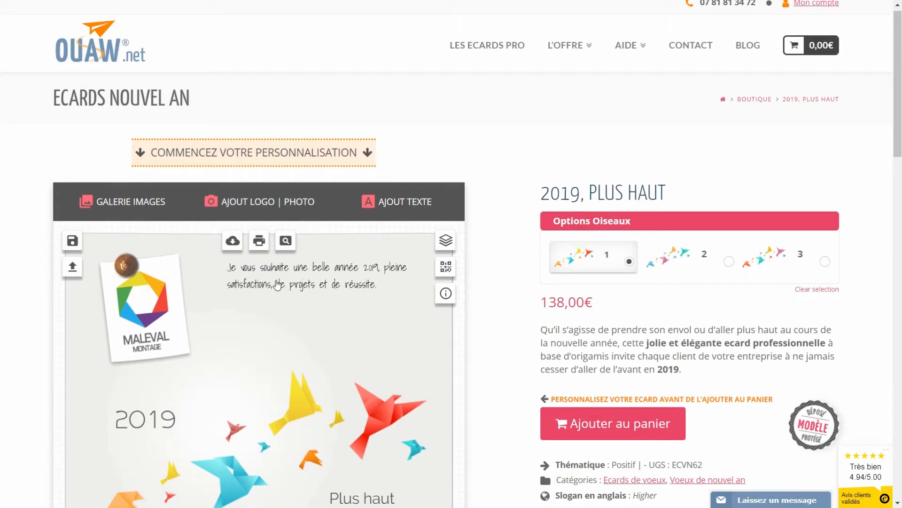
# Step: Paste the second example, 'Nous vous souhaitons une nouvelle année 2019 exaltante…', over the greeting's text
pyautogui.click(277, 284)
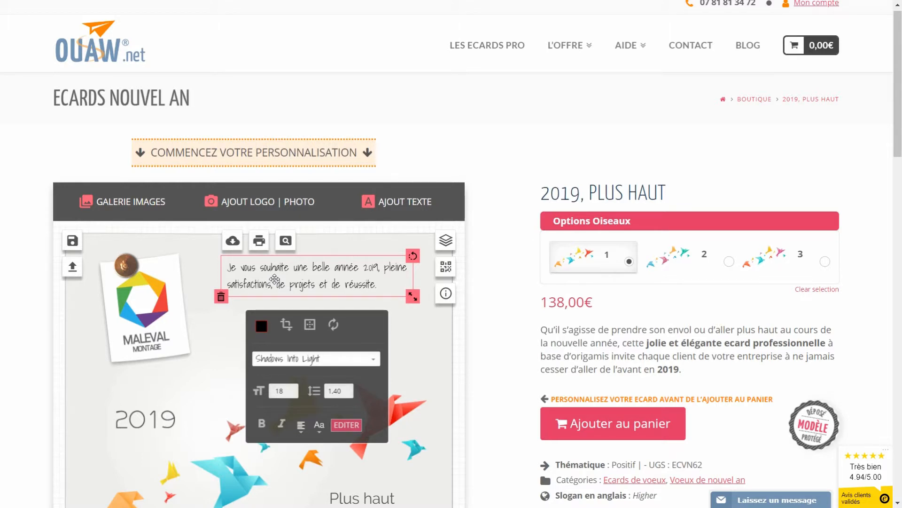
pyautogui.click(345, 426)
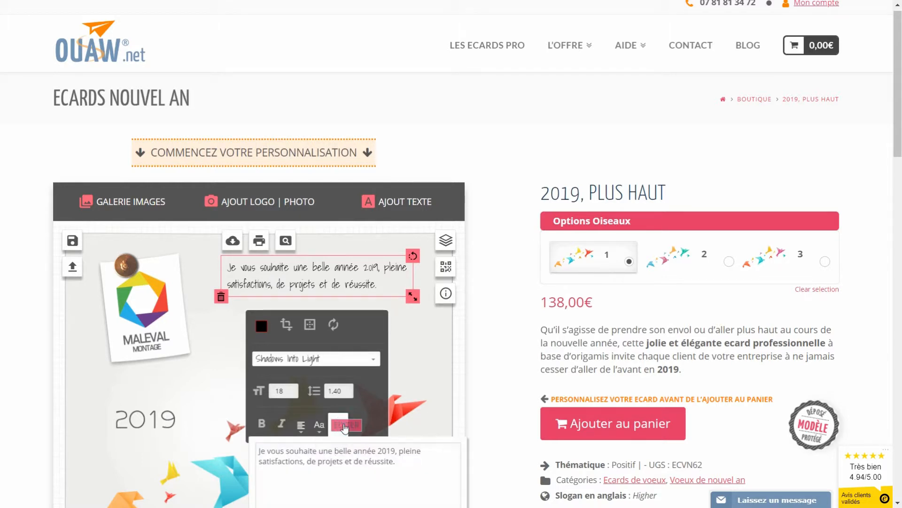
pyautogui.scroll(-3, 386, 334)
pyautogui.moveTo(407, 344); pyautogui.dragTo(258, 331)
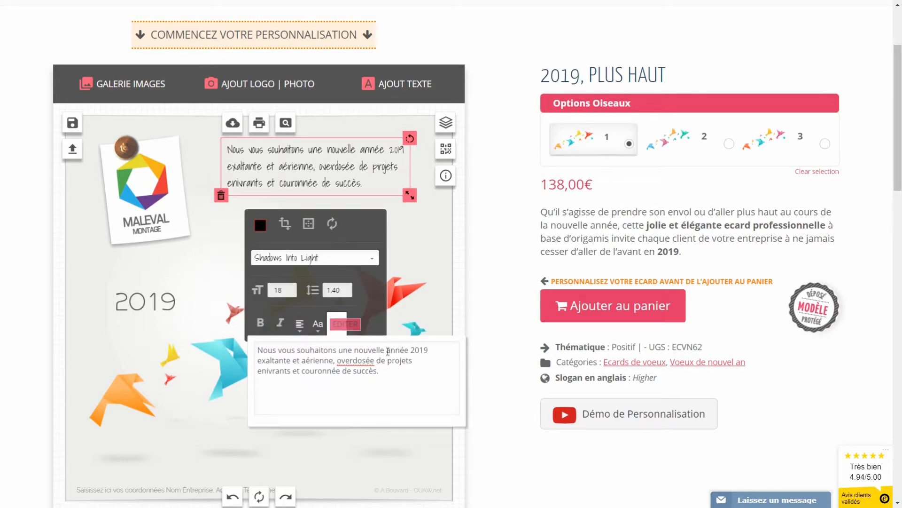
pyautogui.click(410, 217)
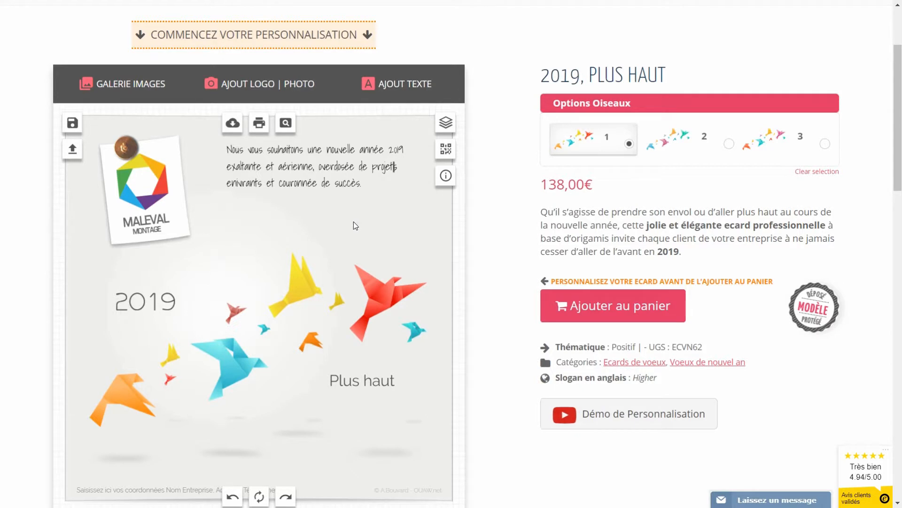
# Step: Add the sender's full name as a new text and move it just under the greeting
pyautogui.click(398, 88)
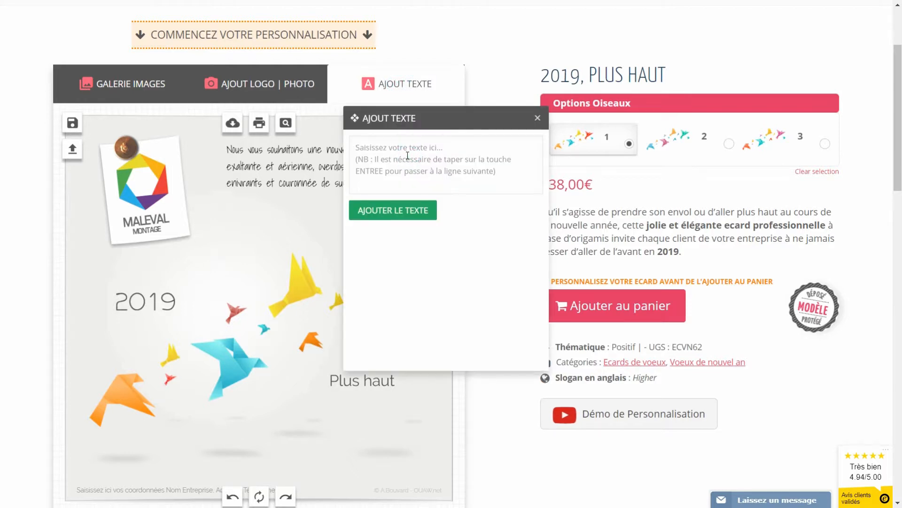
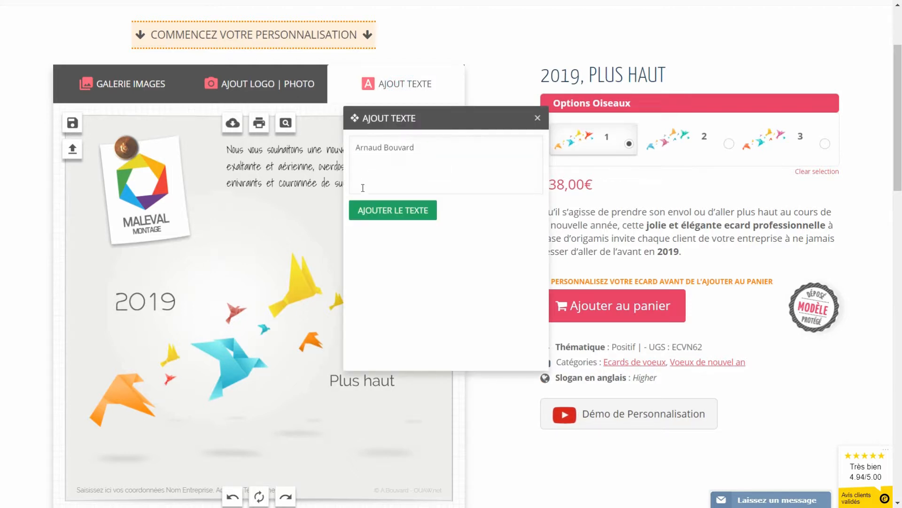
pyautogui.click(380, 211)
pyautogui.moveTo(261, 313); pyautogui.dragTo(367, 205)
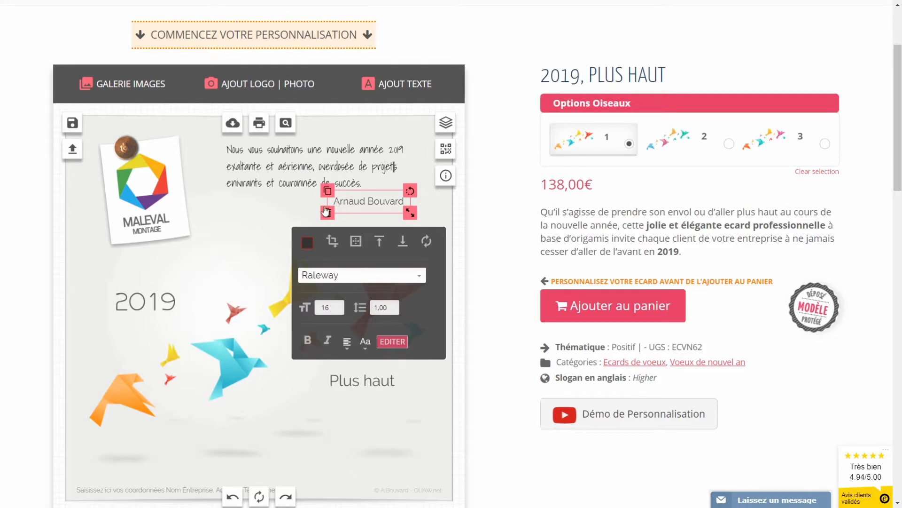
# Step: Check the greeting's colour, then give the name the Shadows Into Light font
pyautogui.click(285, 182)
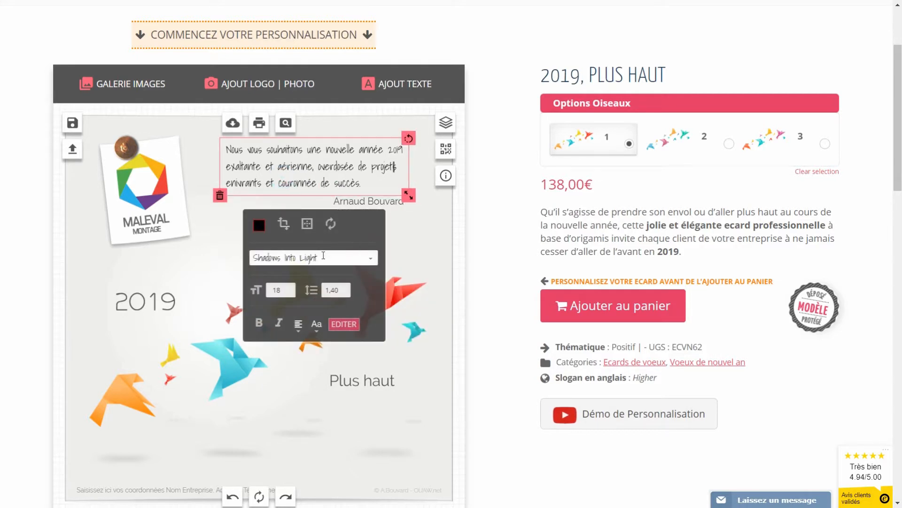
pyautogui.click(256, 227)
pyautogui.click(221, 229)
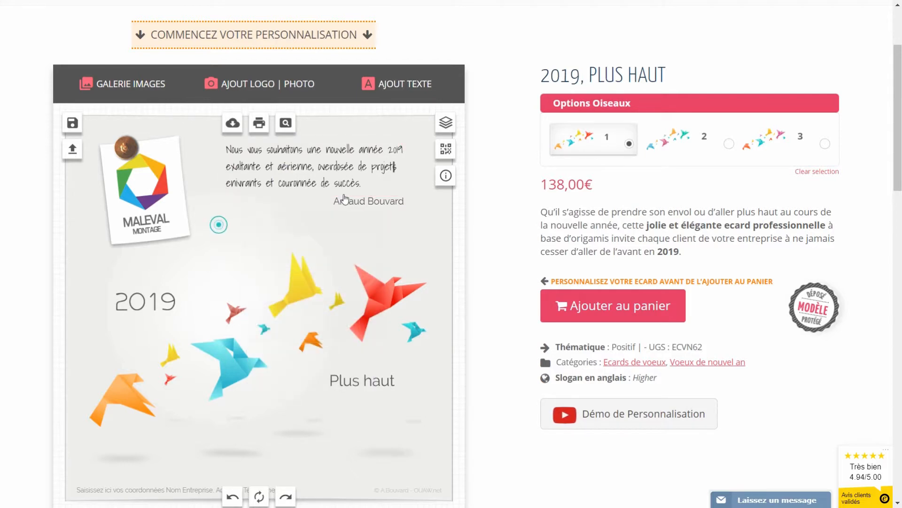
pyautogui.click(357, 202)
pyautogui.click(346, 275)
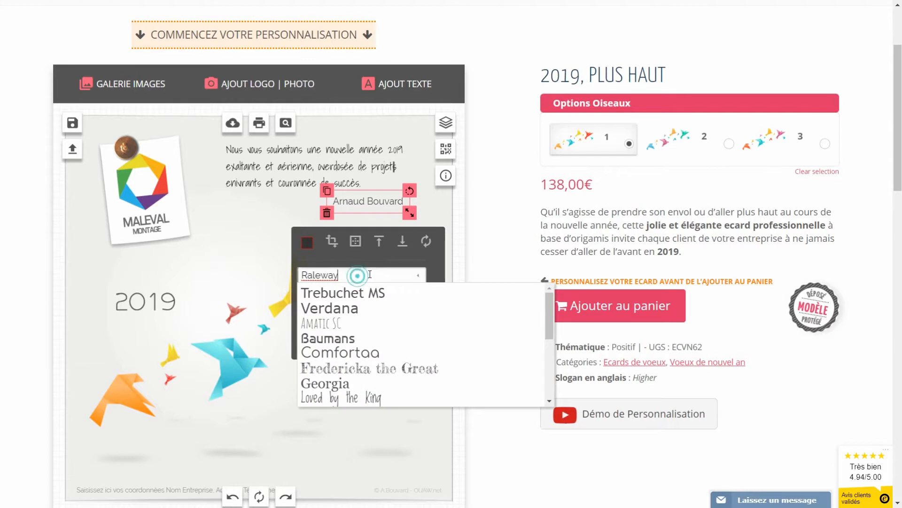
pyautogui.scroll(-5, 381, 343)
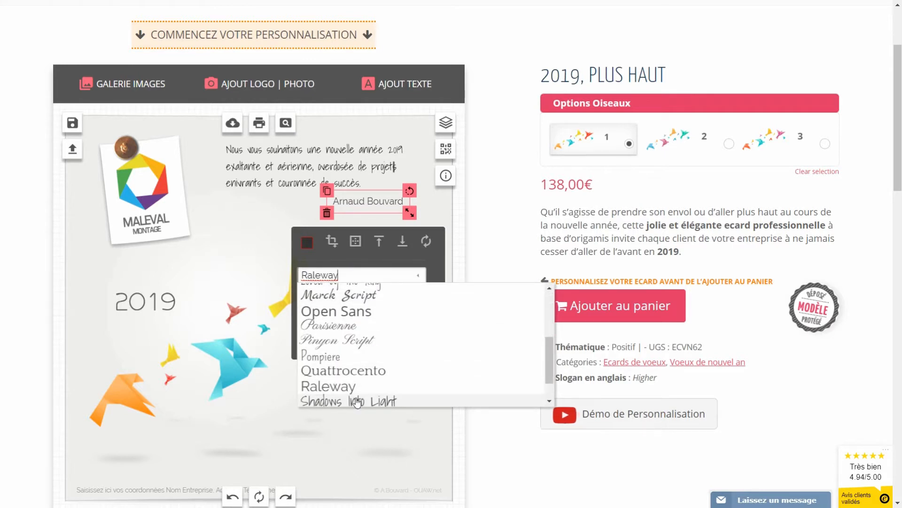
pyautogui.click(358, 401)
pyautogui.click(277, 252)
# Step: Set the name's font size to 18 and its colour to near-black #010101
pyautogui.click(374, 203)
pyautogui.click(338, 304)
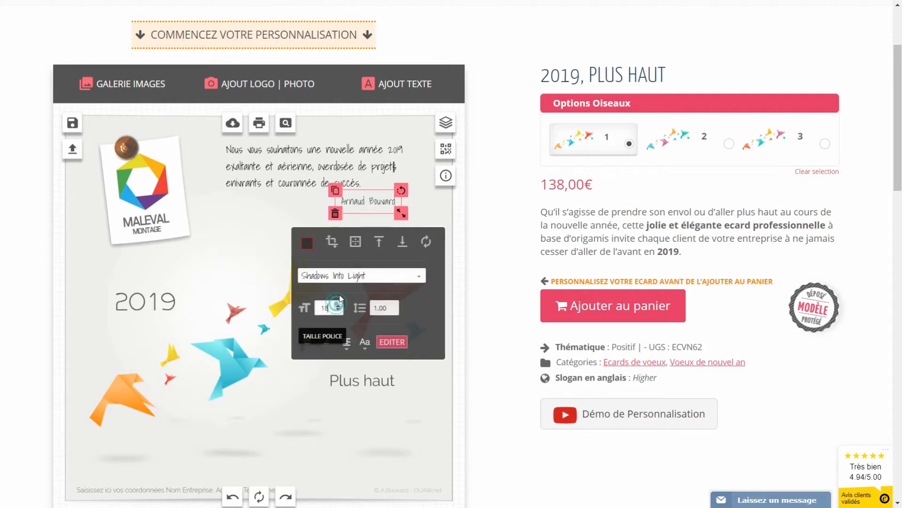
pyautogui.click(307, 243)
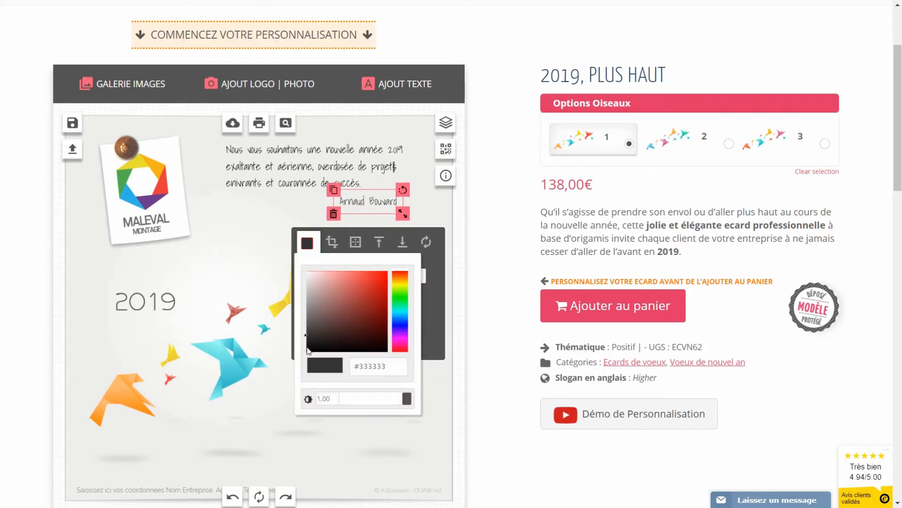
pyautogui.moveTo(306, 334); pyautogui.dragTo(306, 353)
pyautogui.click(280, 219)
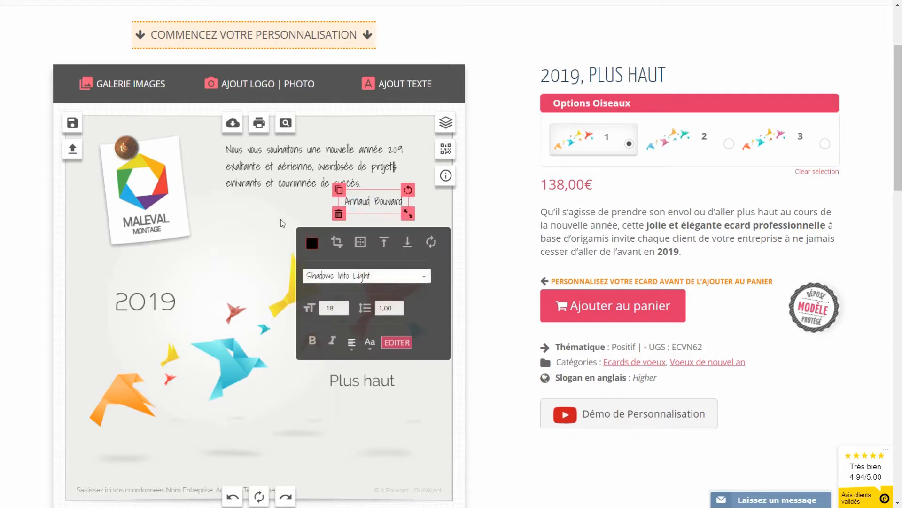
pyautogui.click(215, 242)
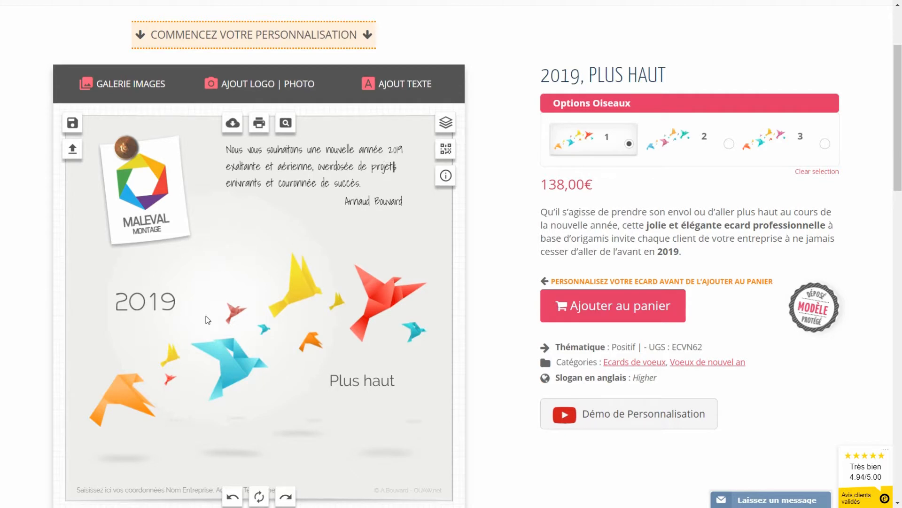
# Step: Replace the footer with 'MALEVAL Montage', its postal address and phone number, then preview the card full size
pyautogui.click(139, 494)
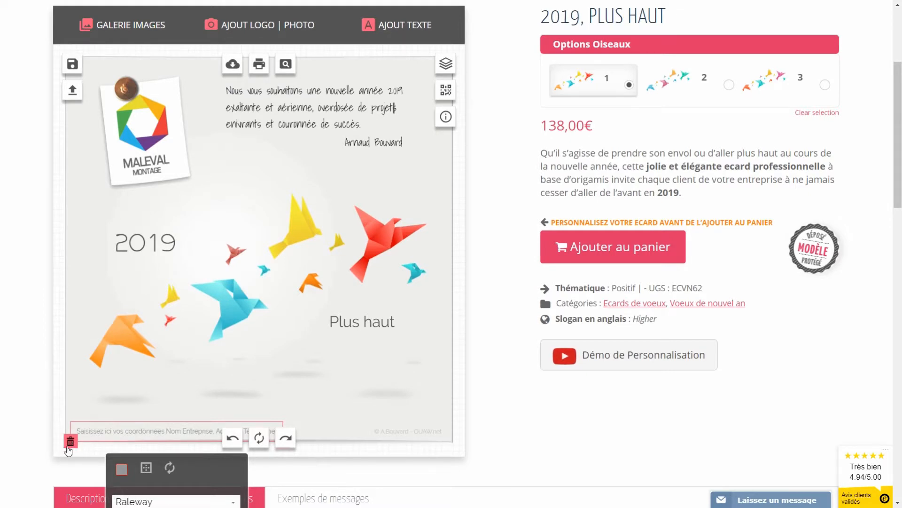
pyautogui.scroll(-3, 141, 435)
pyautogui.click(207, 392)
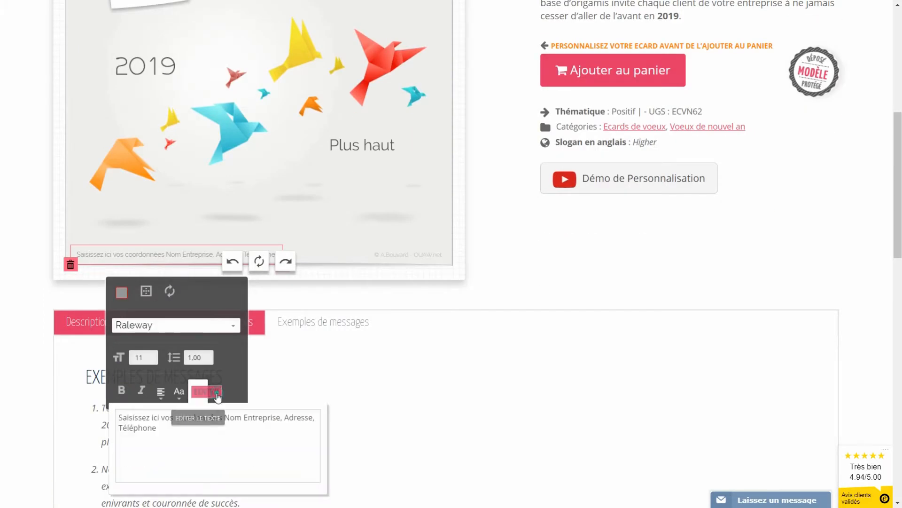
pyautogui.tripleClick(196, 433)
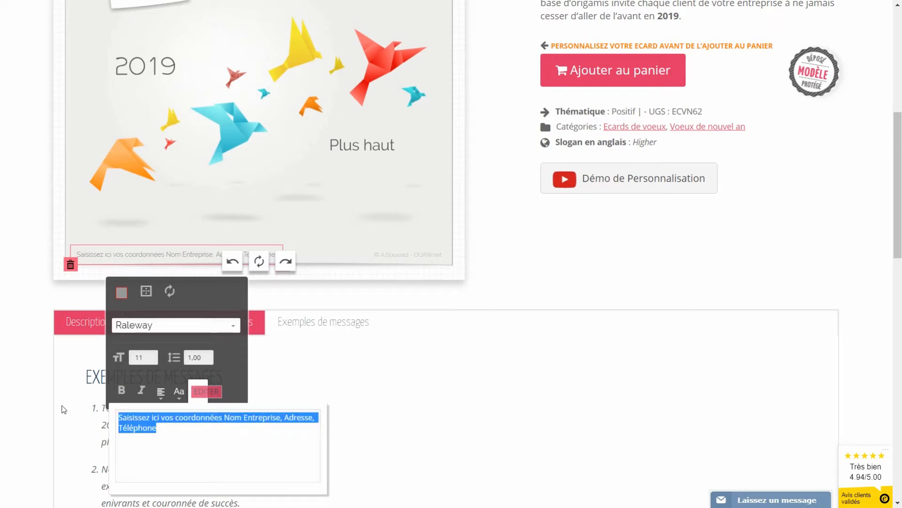
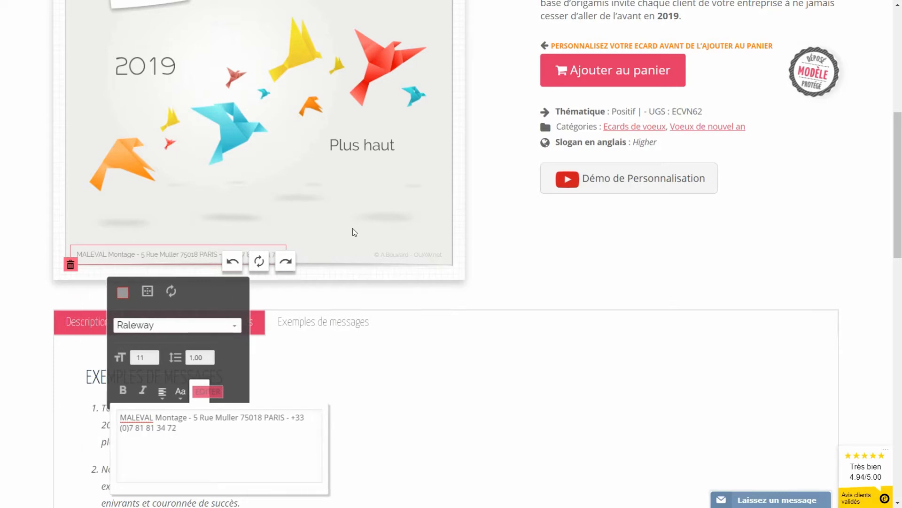
pyautogui.click(354, 231)
pyautogui.scroll(5, 350, 229)
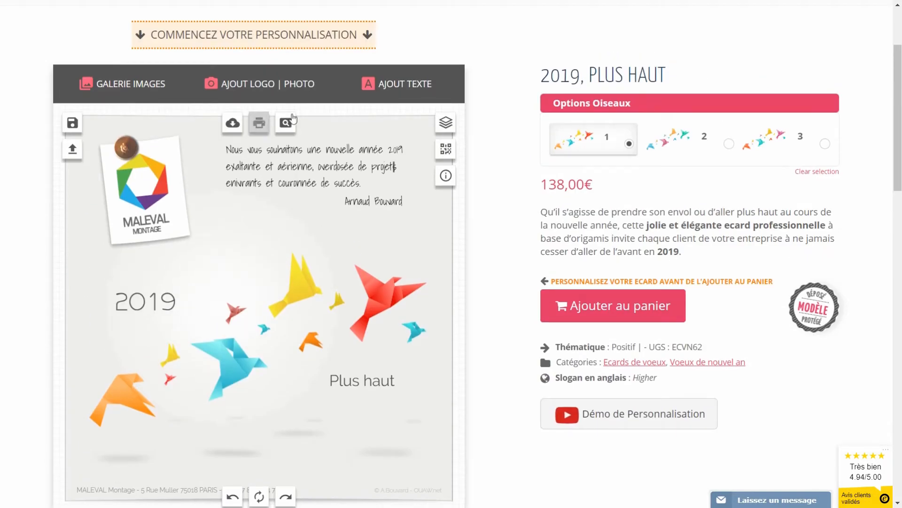
pyautogui.click(290, 120)
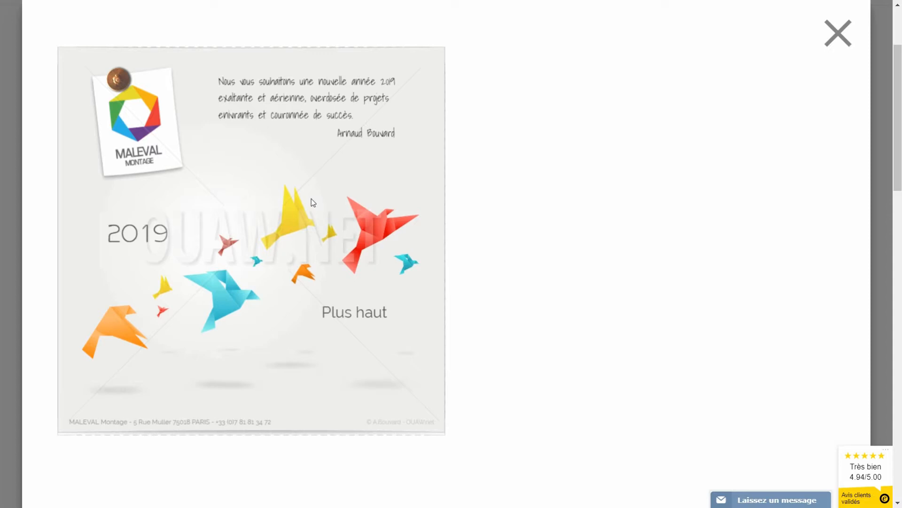
pyautogui.click(838, 32)
pyautogui.scroll(-3, 491, 258)
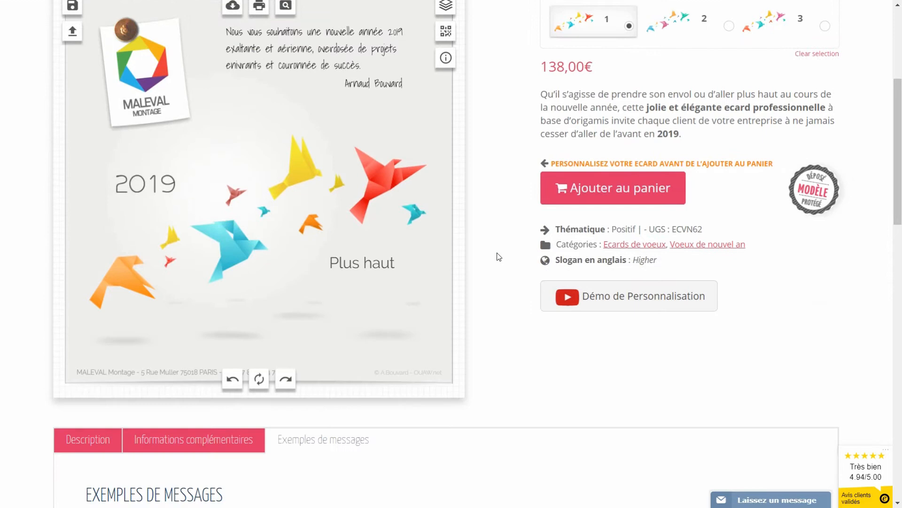
pyautogui.scroll(3, 503, 238)
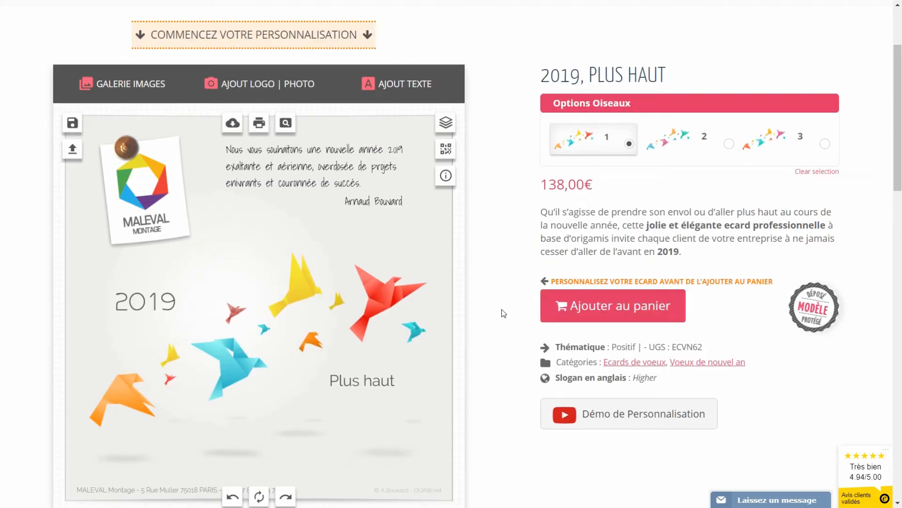
# Step: Save the card design under the title 'crea 1'
pyautogui.click(72, 124)
pyautogui.click(193, 241)
pyautogui.write('crea 1')
pyautogui.click(241, 279)
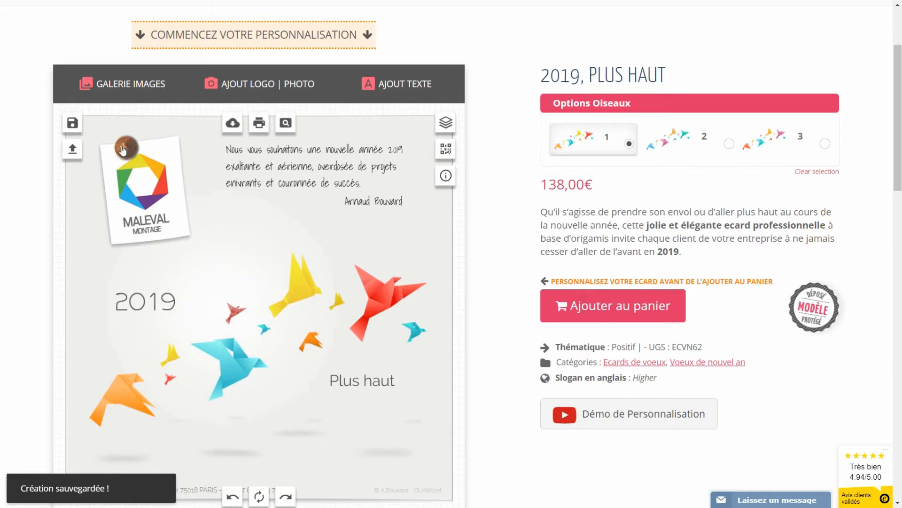
# Step: Free the MALEVAL logo, delete its white paper card and pin, and move it toward the top-left
pyautogui.moveTo(148, 213); pyautogui.dragTo(152, 186)
pyautogui.click(128, 223)
pyautogui.click(113, 245)
pyautogui.click(121, 151)
pyautogui.click(112, 162)
pyautogui.moveTo(186, 140)
pyautogui.mouseDown()
pyautogui.moveTo(169, 169)
pyautogui.moveTo(176, 150)
pyautogui.mouseUp()
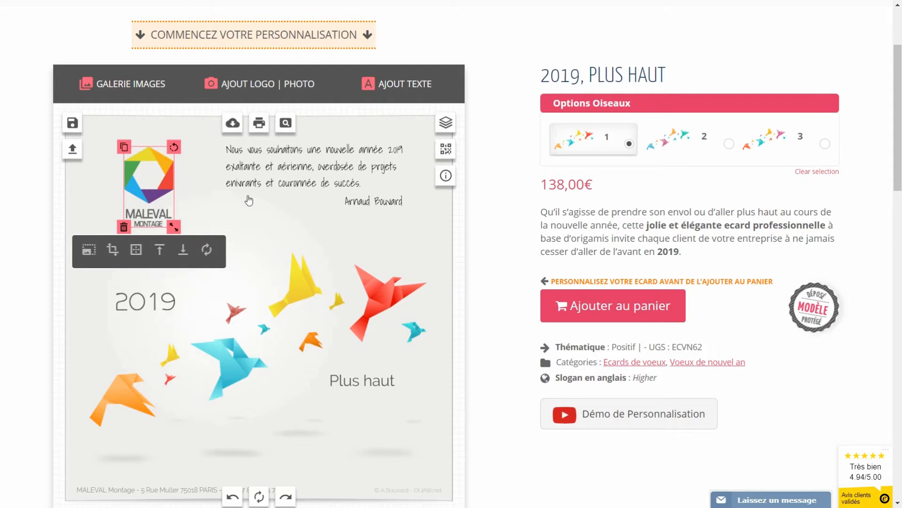
# Step: Stack 2019 and Plus haut on the left under the logo, shifting all three slightly left
pyautogui.click(291, 233)
pyautogui.scroll(-1, 353, 382)
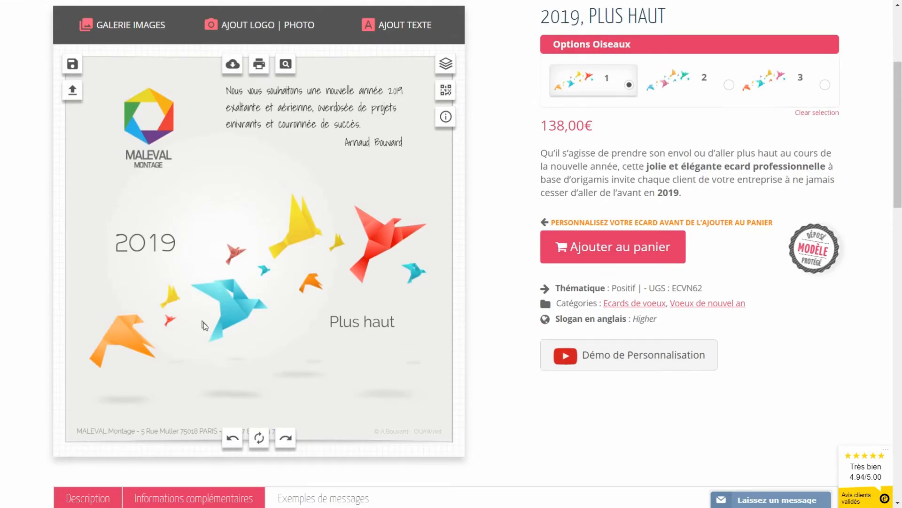
pyautogui.moveTo(144, 245); pyautogui.dragTo(149, 217)
pyautogui.click(364, 324)
pyautogui.moveTo(362, 319); pyautogui.dragTo(175, 249)
pyautogui.moveTo(157, 145); pyautogui.dragTo(134, 145)
pyautogui.moveTo(150, 215); pyautogui.dragTo(132, 215)
pyautogui.moveTo(193, 247); pyautogui.dragTo(181, 246)
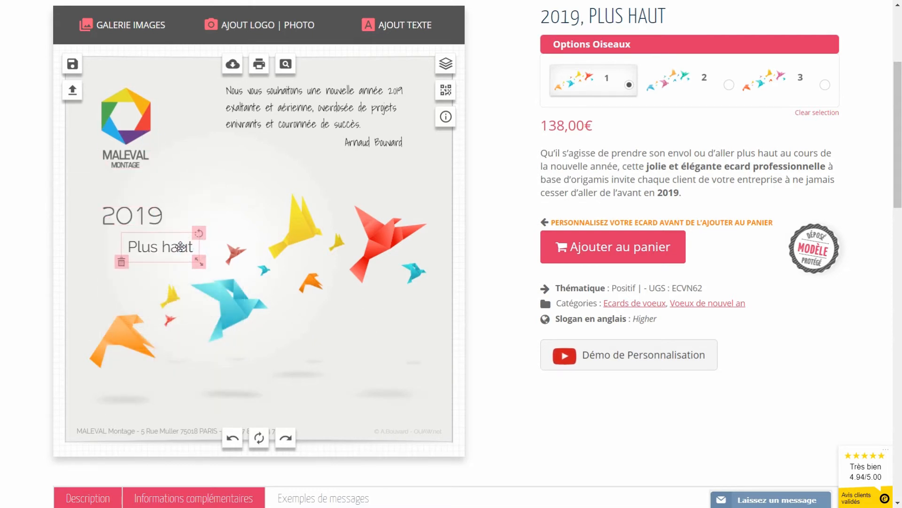
pyautogui.click(318, 343)
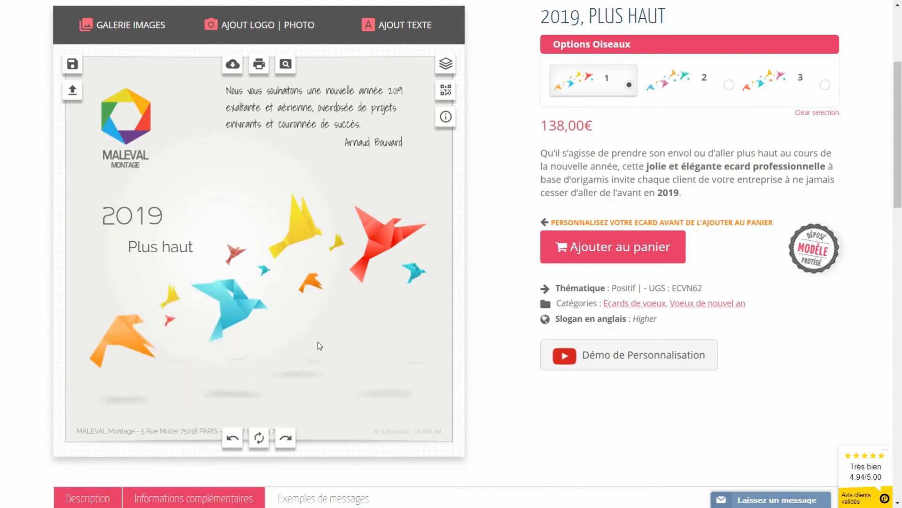
# Step: Add a white paper sticker from the gallery, tilt it about 10°, place it lower right and shrink it
pyautogui.click(107, 25)
pyautogui.click(433, 245)
pyautogui.moveTo(277, 244); pyautogui.dragTo(344, 320)
pyautogui.moveTo(373, 285); pyautogui.dragTo(381, 289)
pyautogui.moveTo(341, 316); pyautogui.dragTo(379, 335)
pyautogui.moveTo(404, 416); pyautogui.dragTo(381, 381)
# Step: Upload the profile photo, then shrink, tilt and fit it inside the white frame at lower right
pyautogui.click(248, 26)
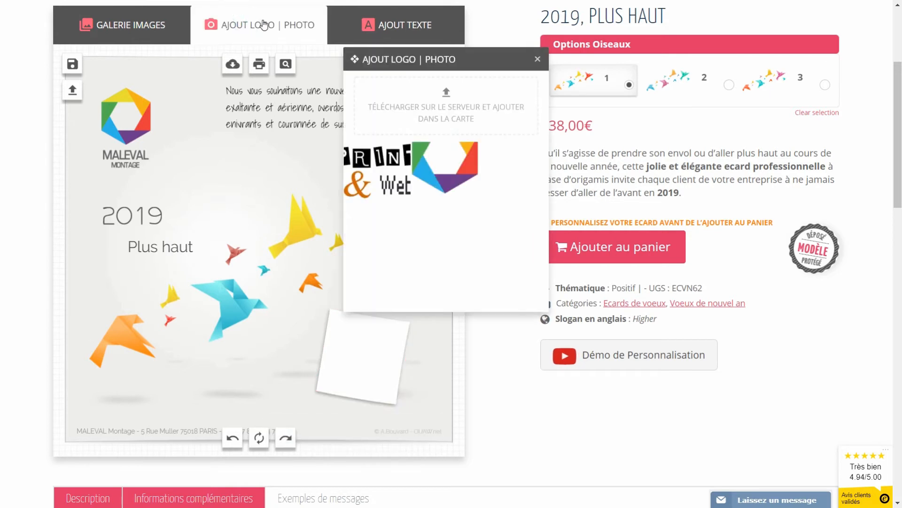
pyautogui.click(449, 94)
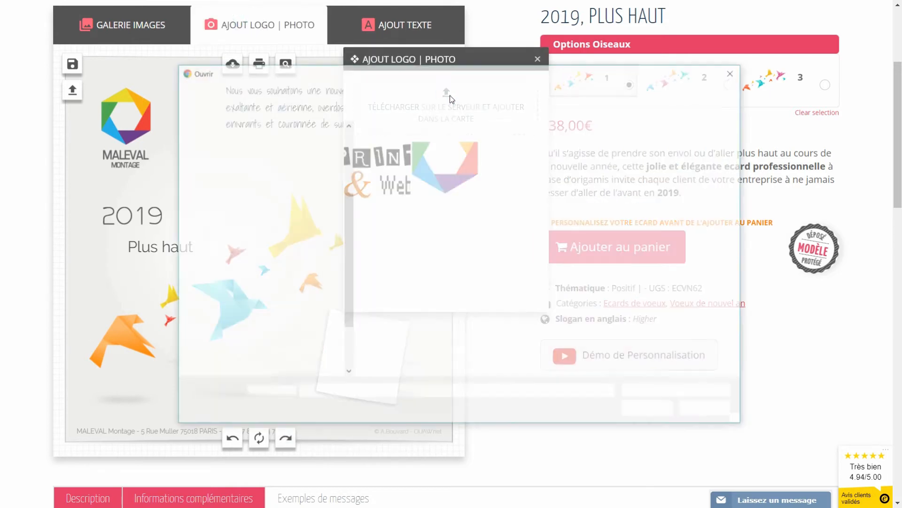
pyautogui.click(393, 151)
pyautogui.click(651, 410)
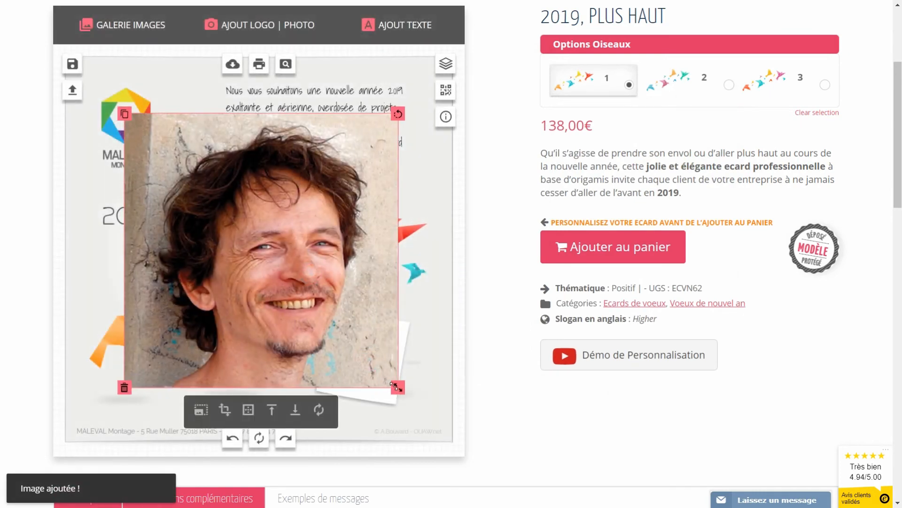
pyautogui.moveTo(313, 322); pyautogui.dragTo(301, 290)
pyautogui.moveTo(303, 213); pyautogui.dragTo(306, 215)
pyautogui.moveTo(306, 215); pyautogui.dragTo(308, 219)
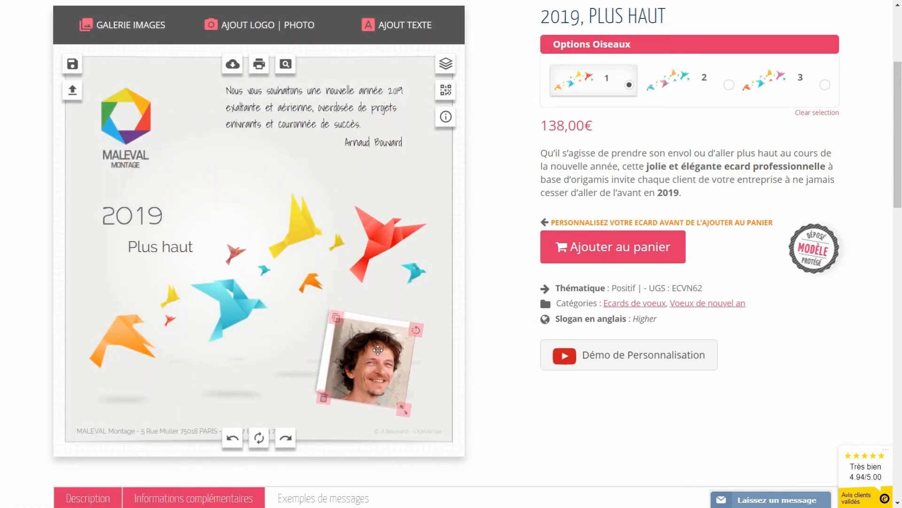
pyautogui.moveTo(381, 357); pyautogui.dragTo(383, 360)
pyautogui.moveTo(400, 410); pyautogui.dragTo(394, 403)
pyautogui.moveTo(370, 370); pyautogui.dragTo(361, 366)
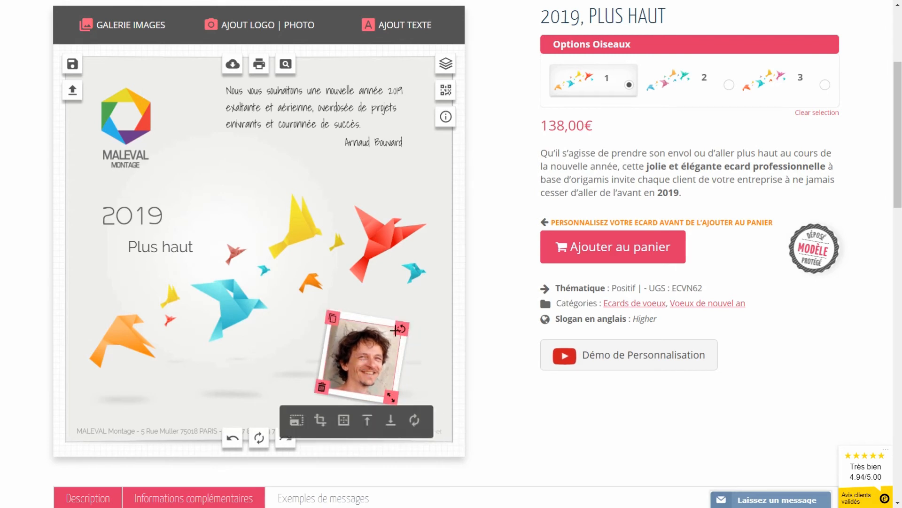
# Step: Add a yellow pin from the gallery's pins category onto the top of the photo
pyautogui.click(124, 25)
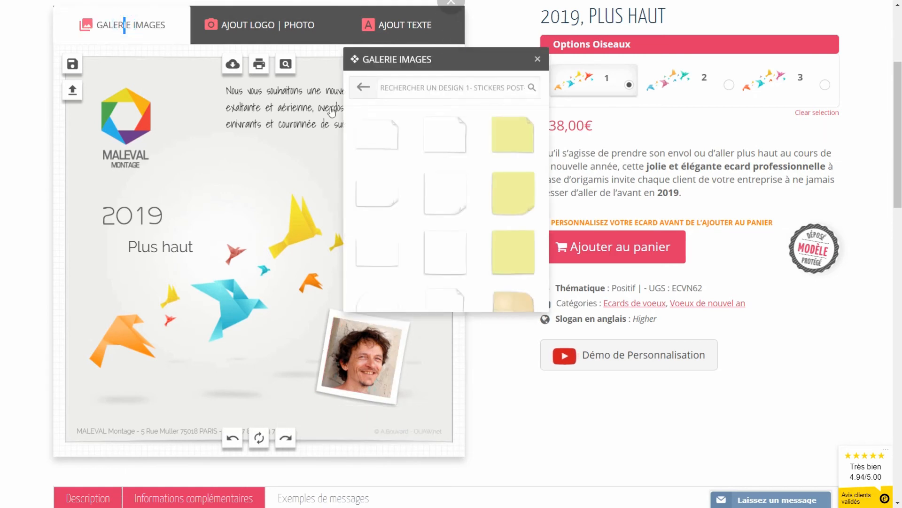
pyautogui.click(362, 87)
pyautogui.click(479, 101)
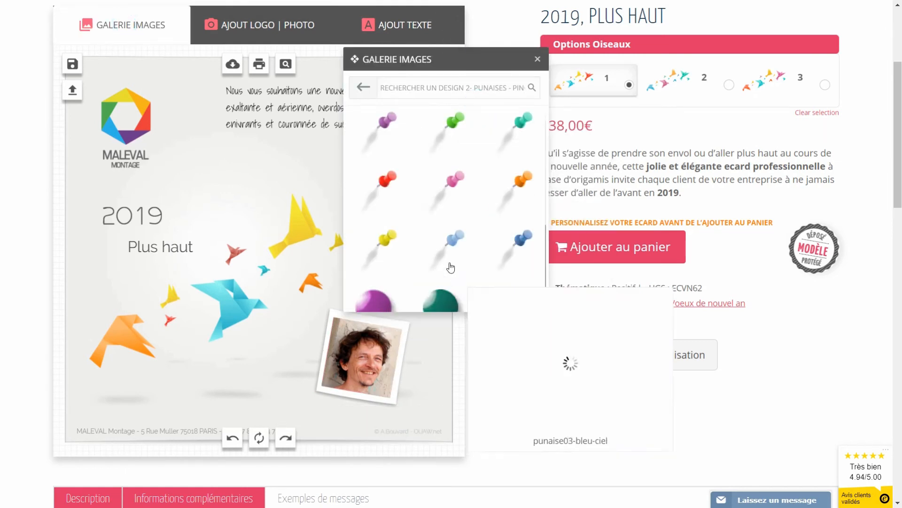
pyautogui.scroll(-2, 449, 266)
pyautogui.click(383, 165)
pyautogui.moveTo(266, 247); pyautogui.dragTo(364, 318)
pyautogui.click(236, 196)
# Step: Save the photo version of the card under the title 'crea 2'
pyautogui.click(73, 64)
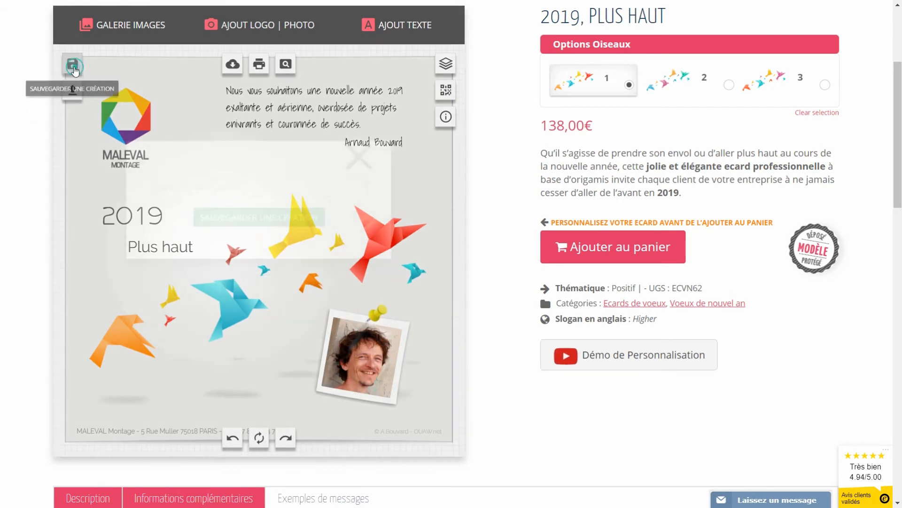
pyautogui.click(201, 180)
pyautogui.write('crea 2')
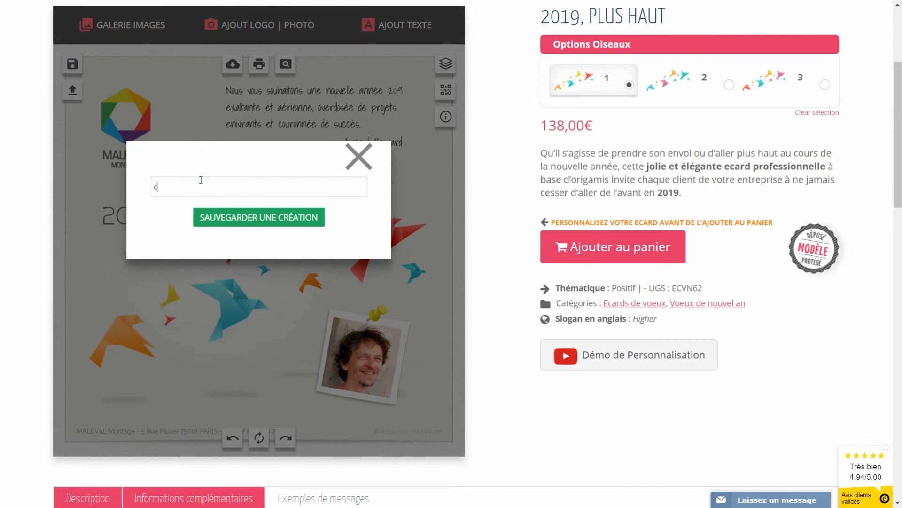
pyautogui.click(237, 217)
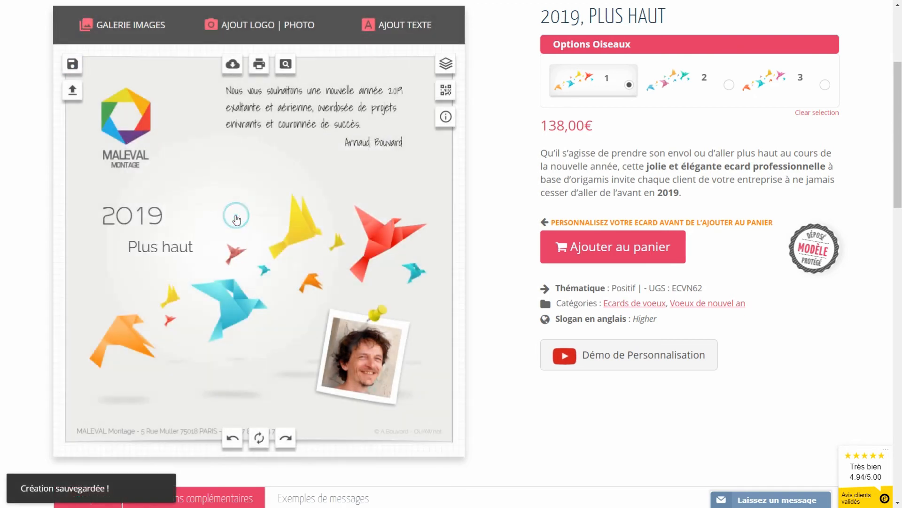
# Step: Load saved creation crea 1, then reload crea 2 from the saved list
pyautogui.click(71, 90)
pyautogui.click(474, 178)
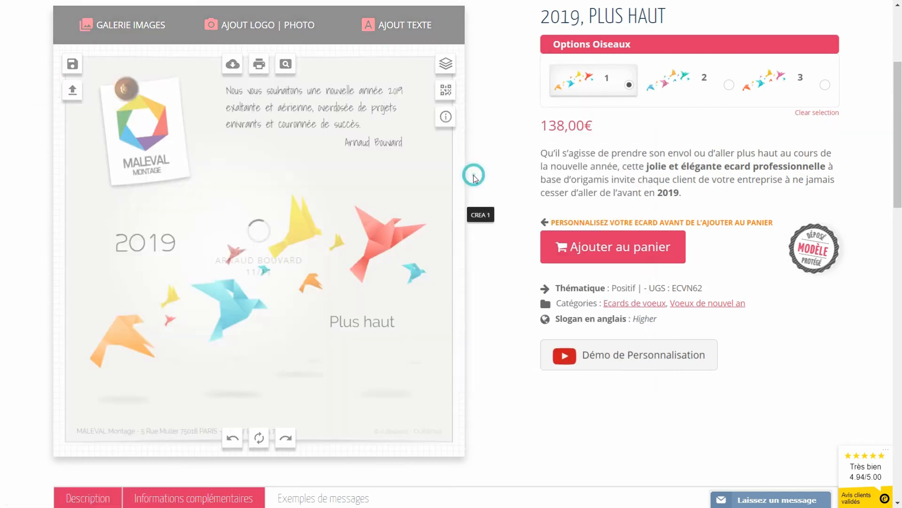
pyautogui.click(438, 162)
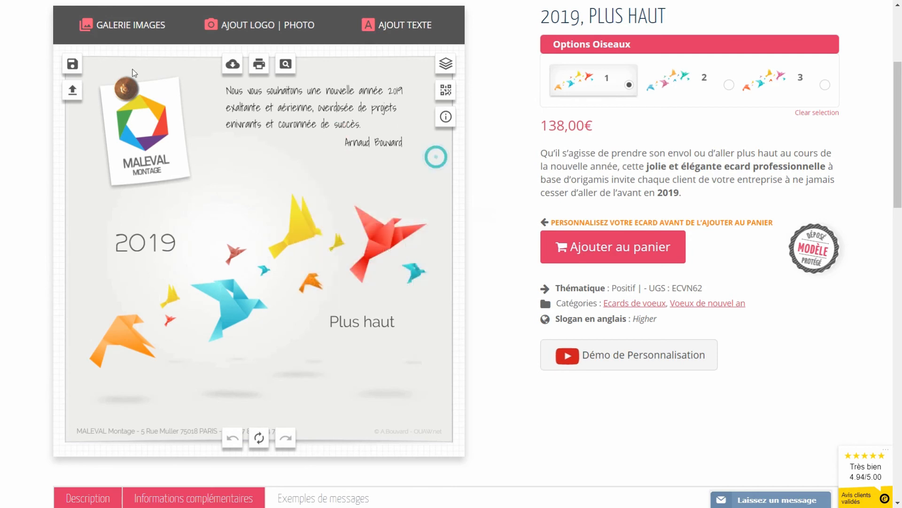
pyautogui.click(72, 90)
pyautogui.click(544, 170)
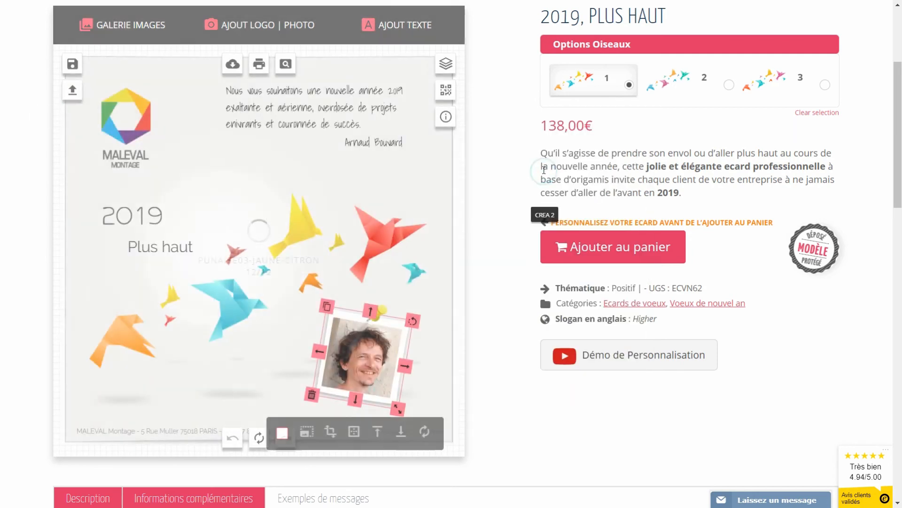